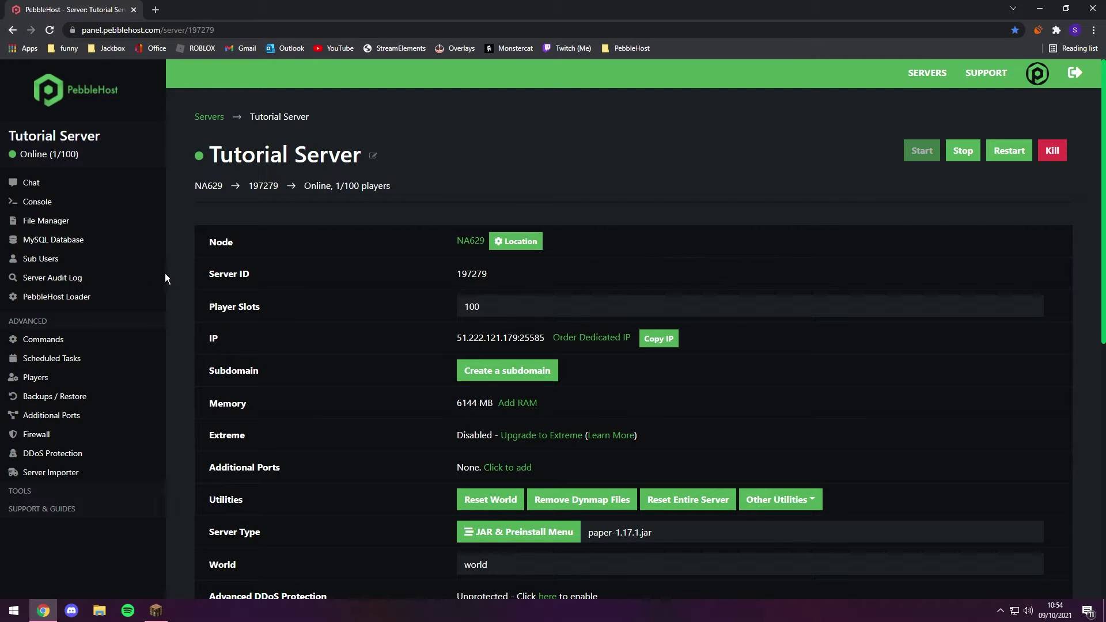
# Step: Open the Plugin Installer from the TOOLS section of the Tutorial Server sidebar
pyautogui.click(74, 499)
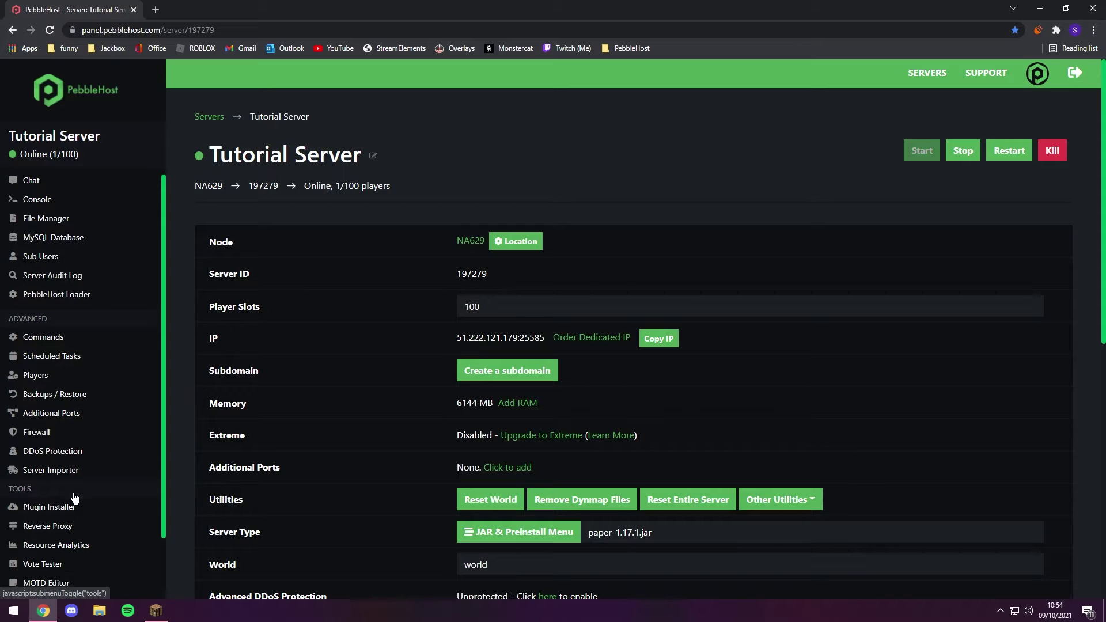
pyautogui.scroll(-1, 74, 498)
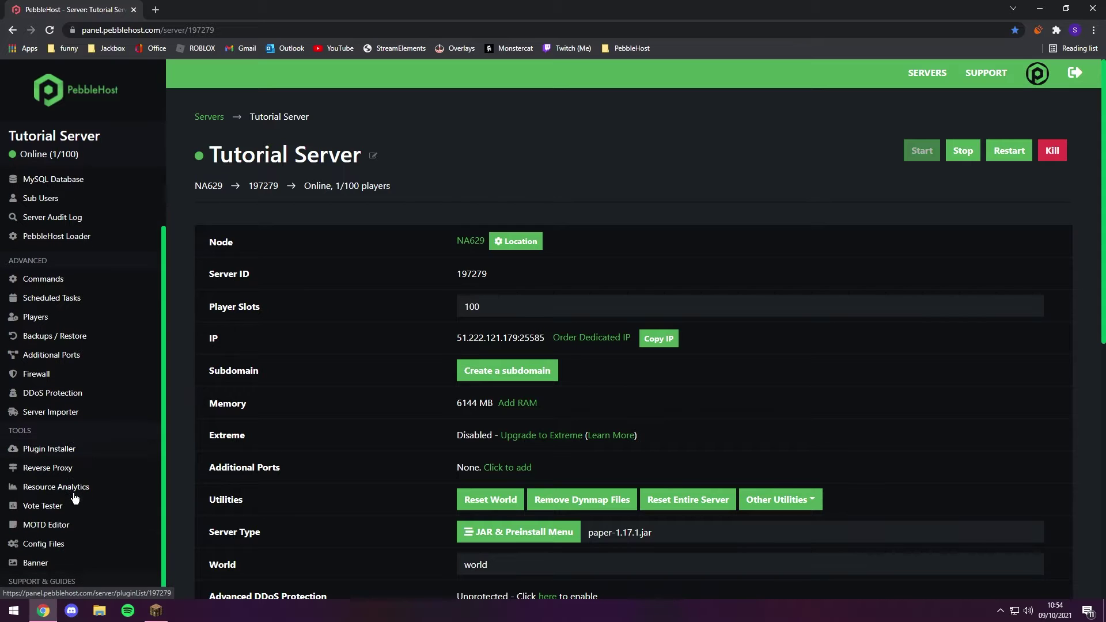
pyautogui.click(88, 451)
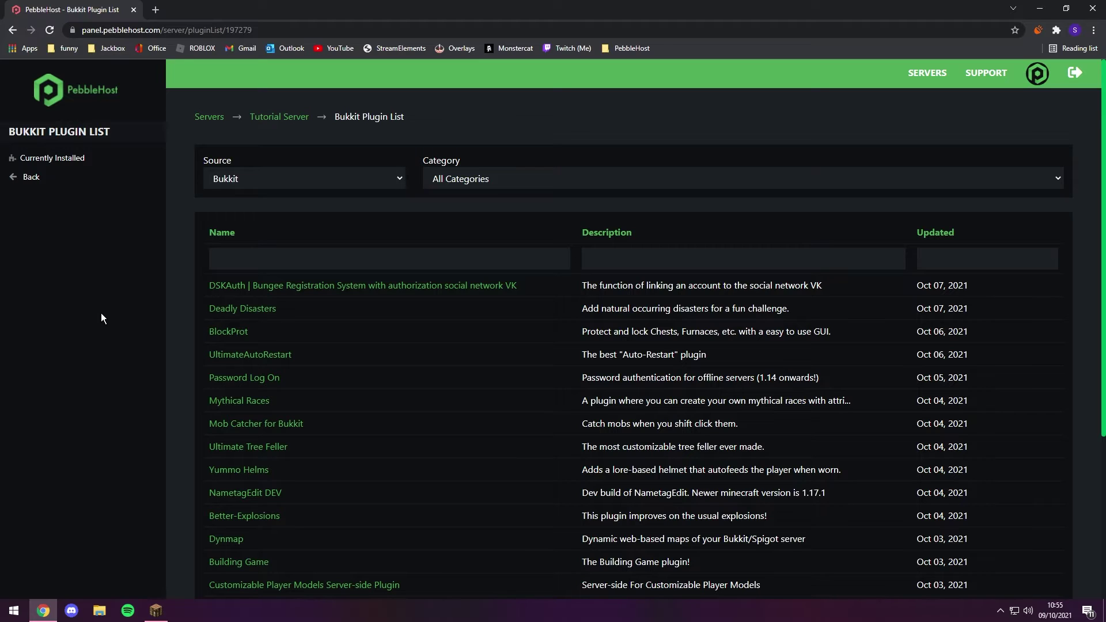
# Step: Filter the Bukkit plugin list by 'essentials' and open the EssentialsX plugin page
pyautogui.click(247, 180)
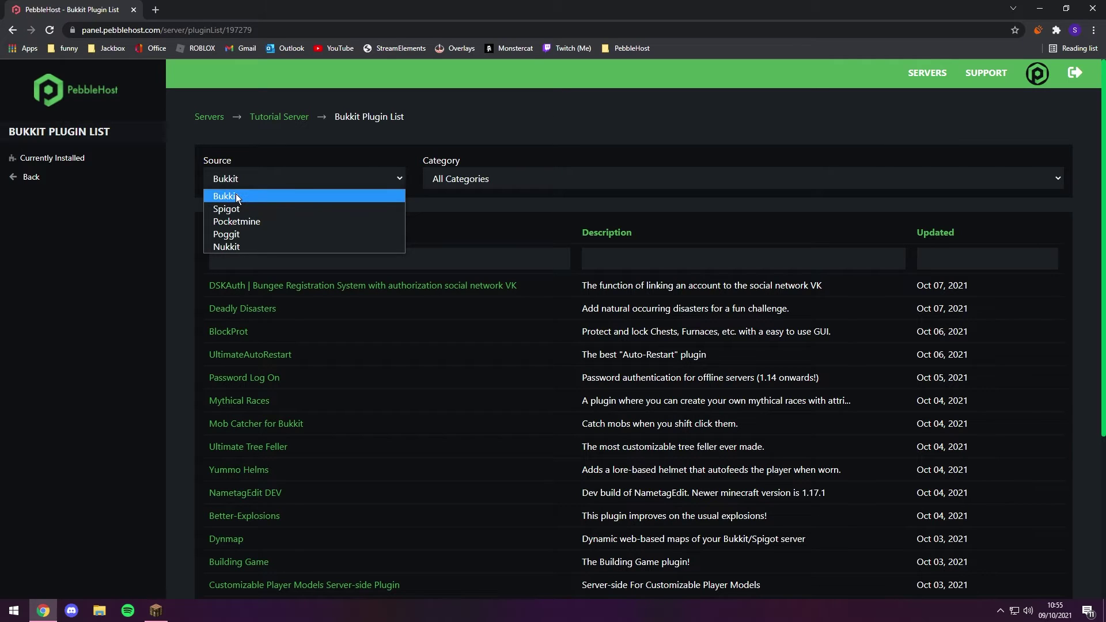
pyautogui.click(271, 260)
pyautogui.write('essentials')
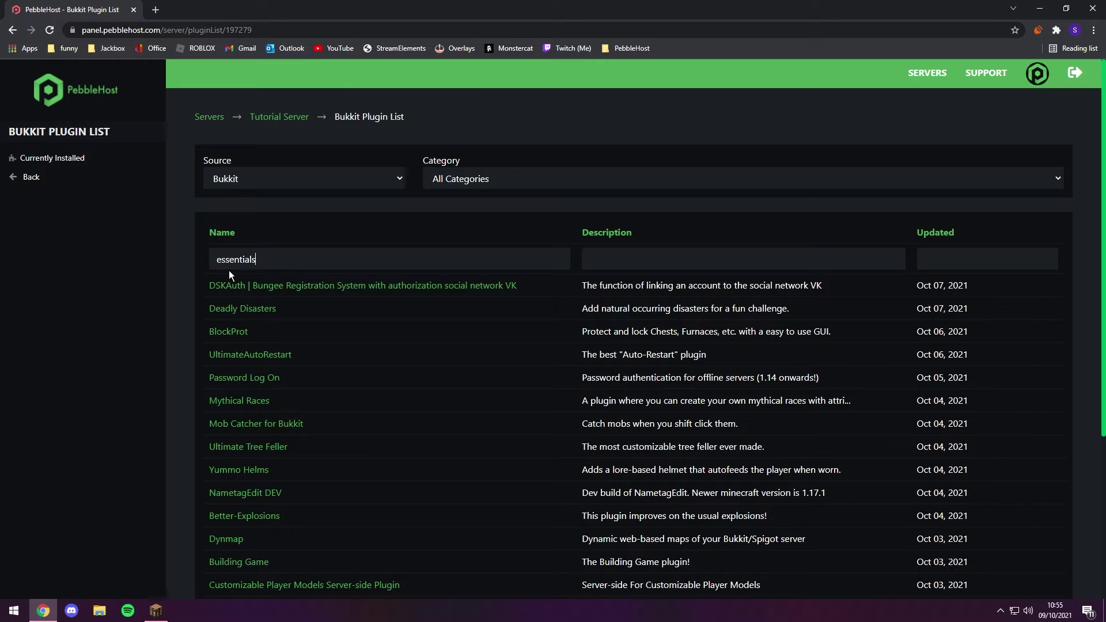
pyautogui.press('Return')
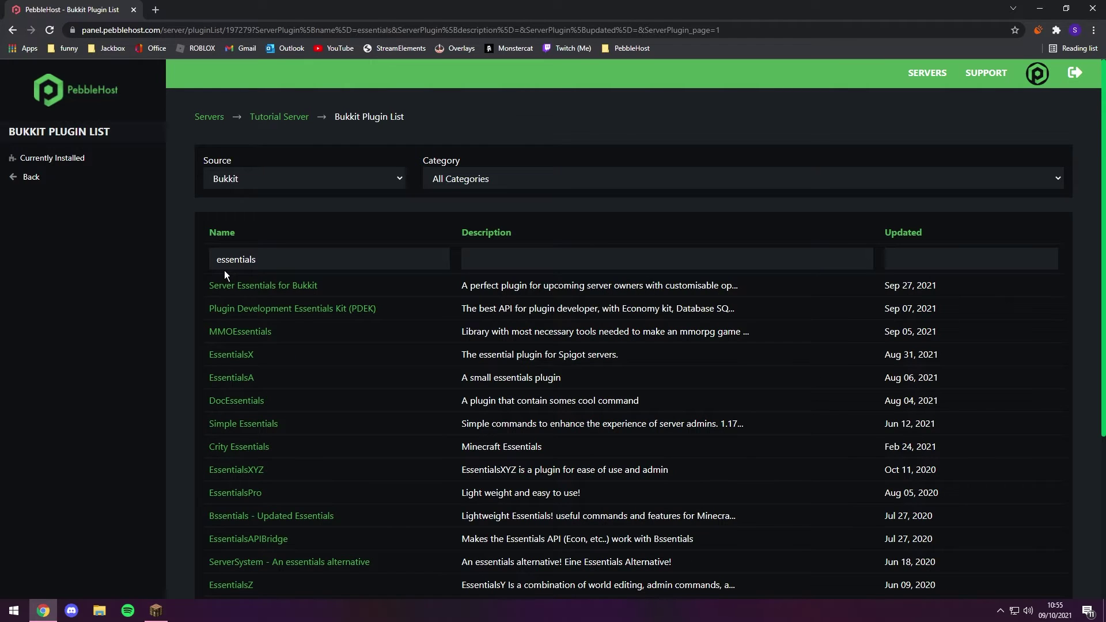
pyautogui.click(231, 355)
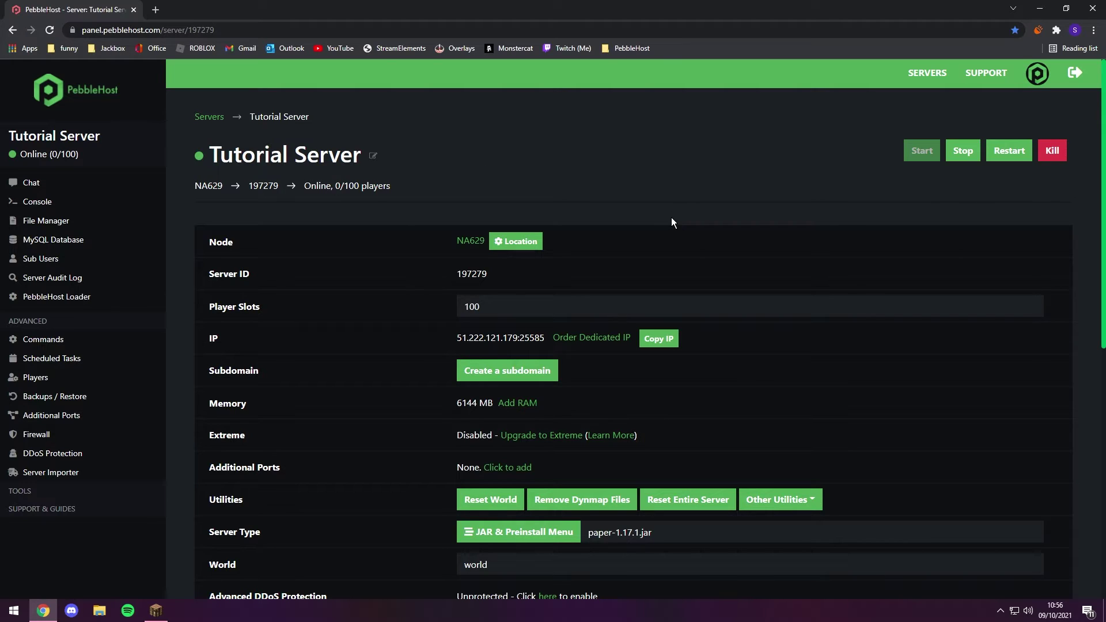
# Step: Browse the File Manager to plugins/Essentials and open config.yml in the editor
pyautogui.click(79, 223)
pyautogui.scroll(-4, 340, 353)
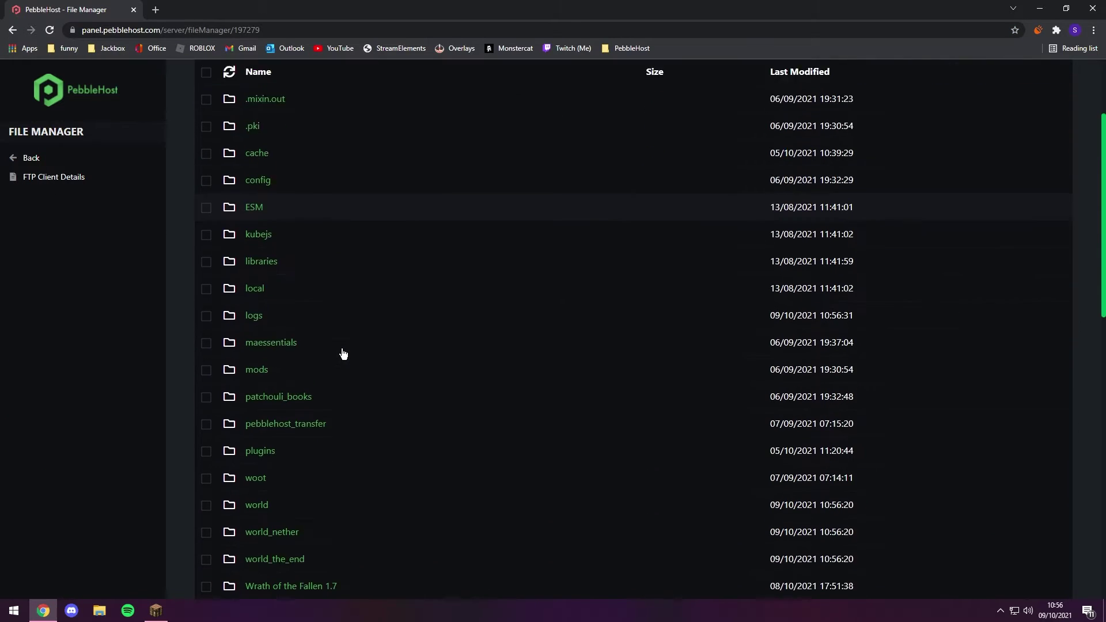
pyautogui.click(321, 364)
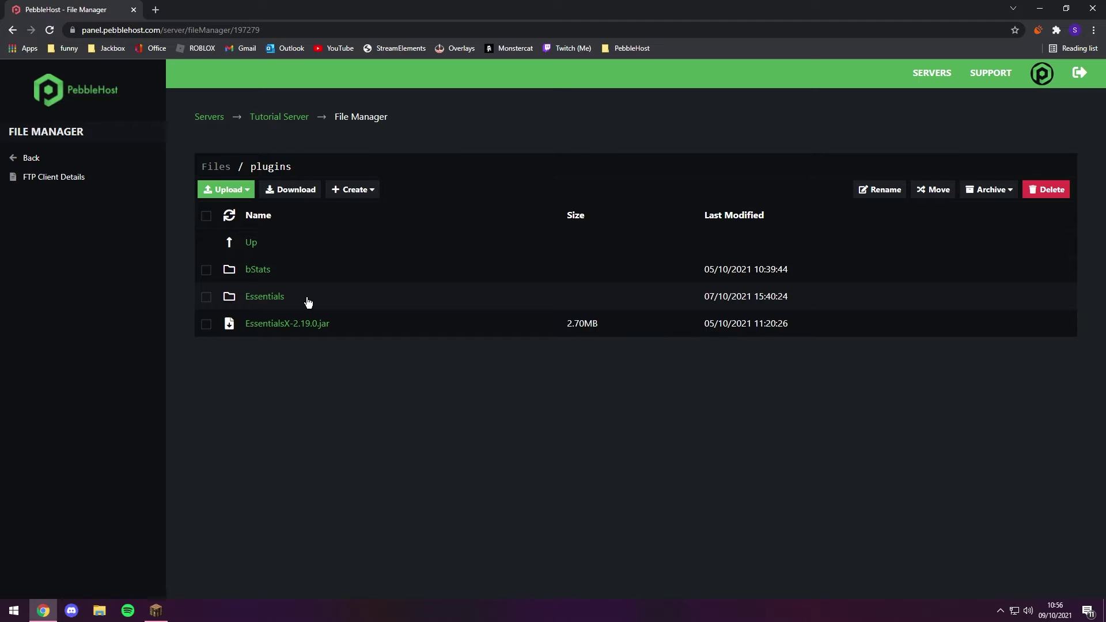
pyautogui.click(308, 303)
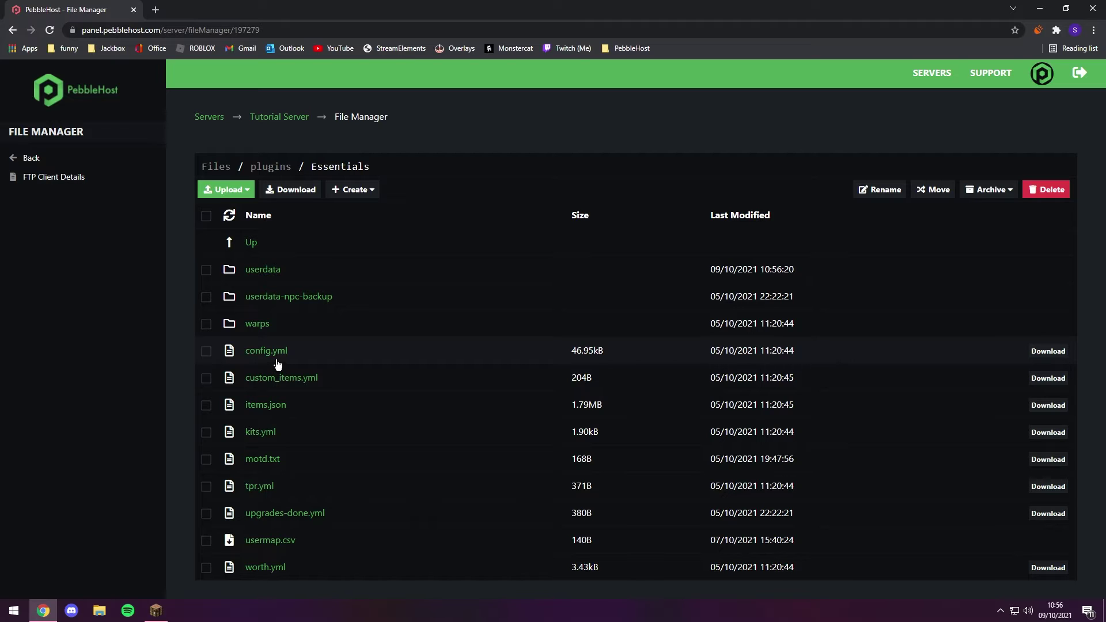
pyautogui.click(276, 358)
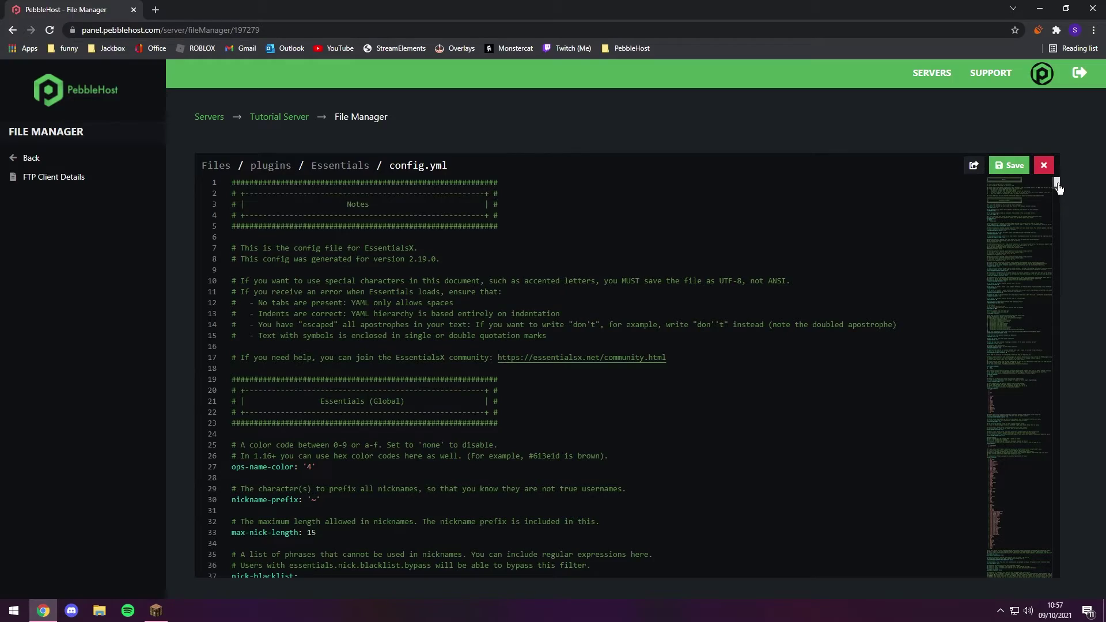
# Step: Search config.yml for 'home' and go to the teleport-cooldown value on line 94
pyautogui.moveTo(1058, 188); pyautogui.dragTo(1055, 595)
pyautogui.hotkey('ctrl', 'Home')
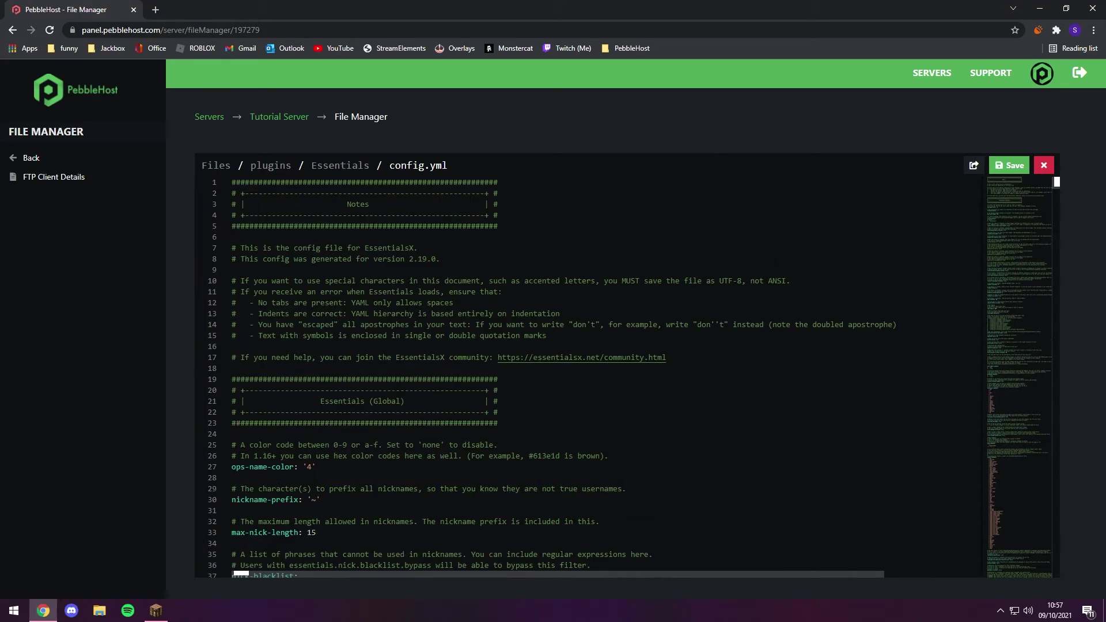
pyautogui.click(417, 247)
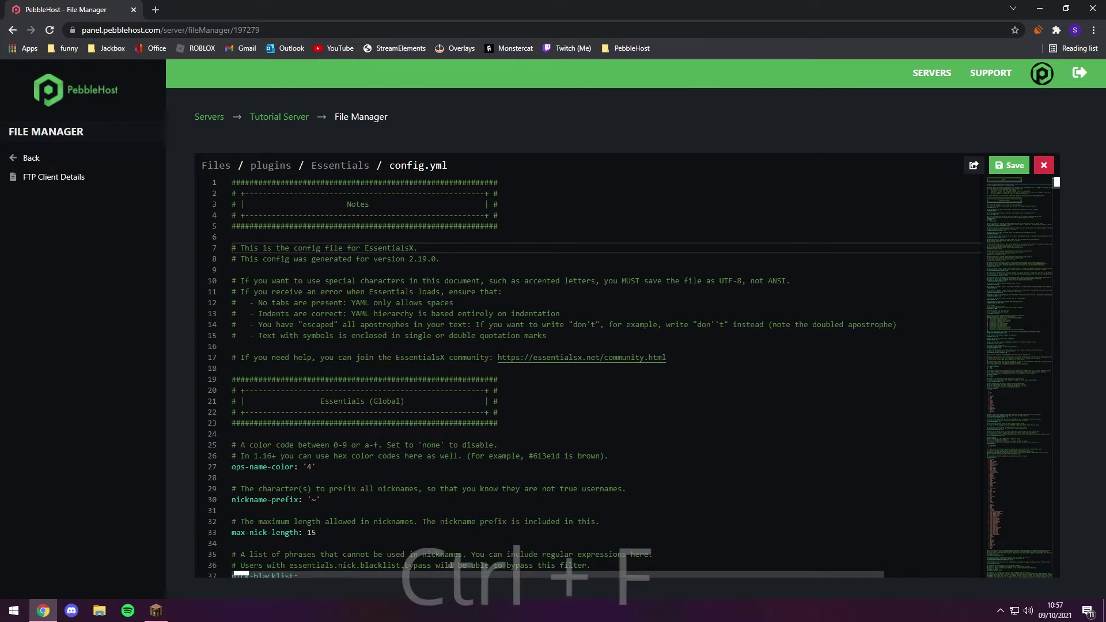
pyautogui.hotkey('ctrl', 'f')
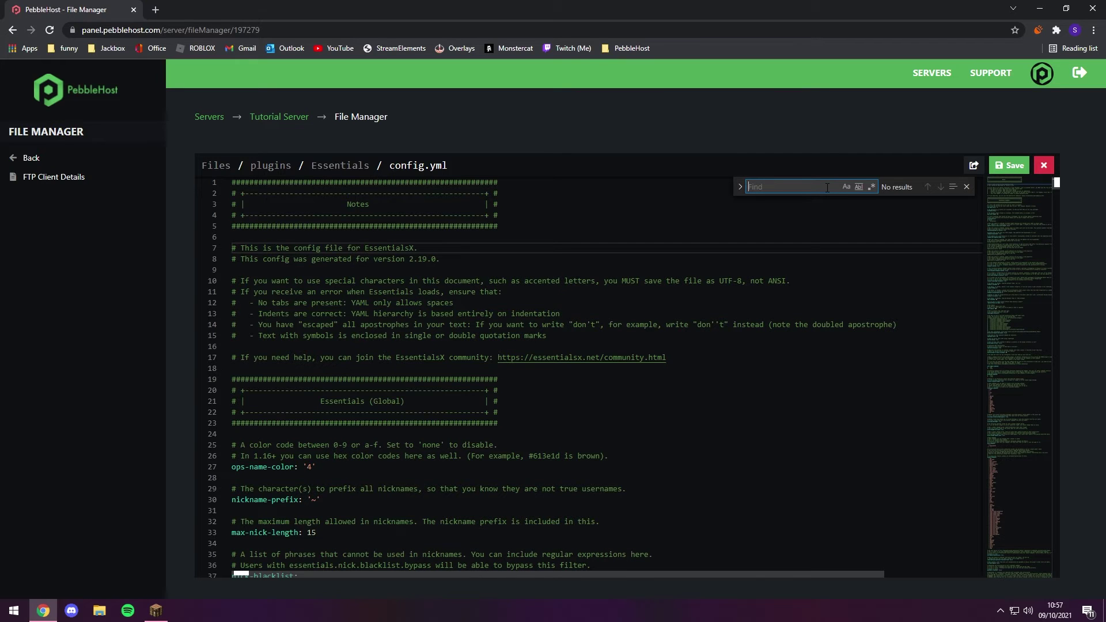
pyautogui.write('home')
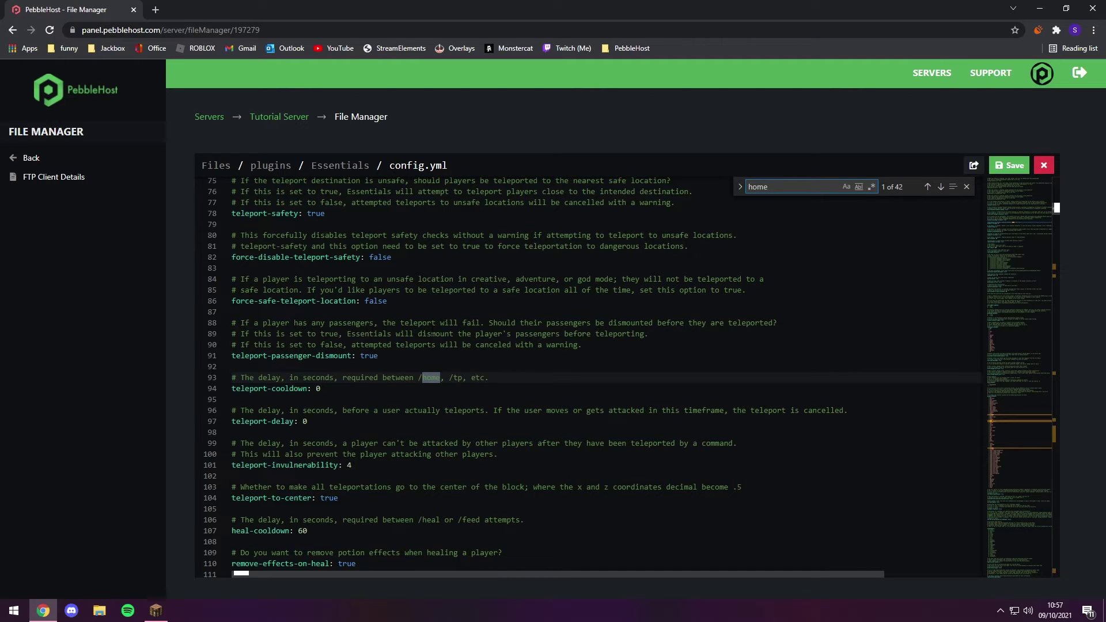
pyautogui.click(320, 389)
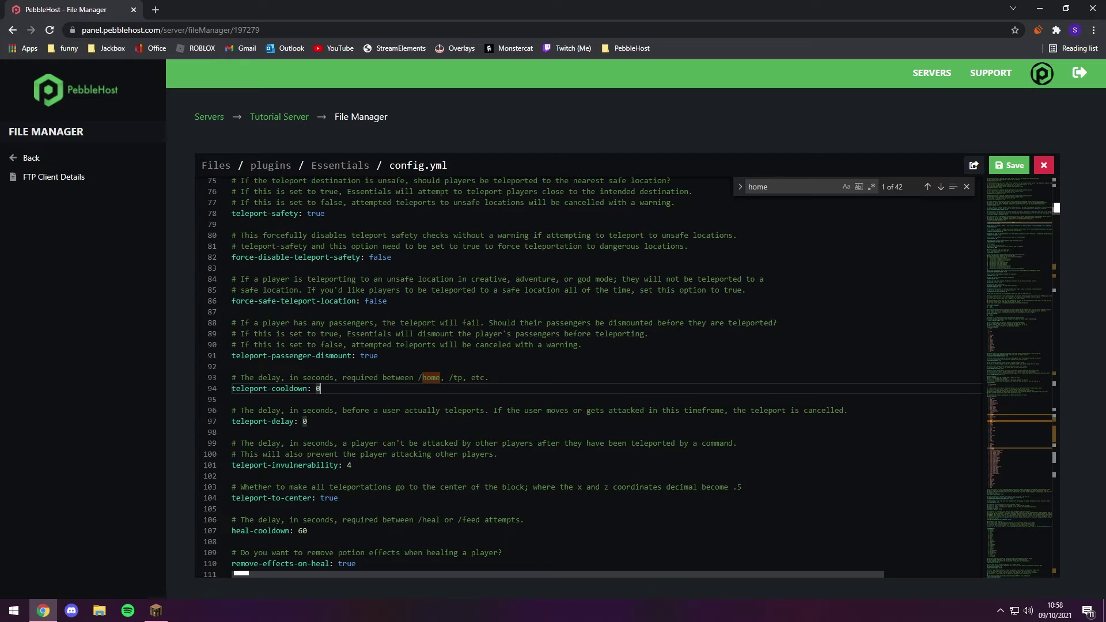
# Step: Keep teleport-cooldown at 0 after trying 3, and set teleport-delay to 4
pyautogui.press('BackSpace')
pyautogui.write('3')
pyautogui.press('BackSpace')
pyautogui.write('0')
pyautogui.scroll(-3, 588, 375)
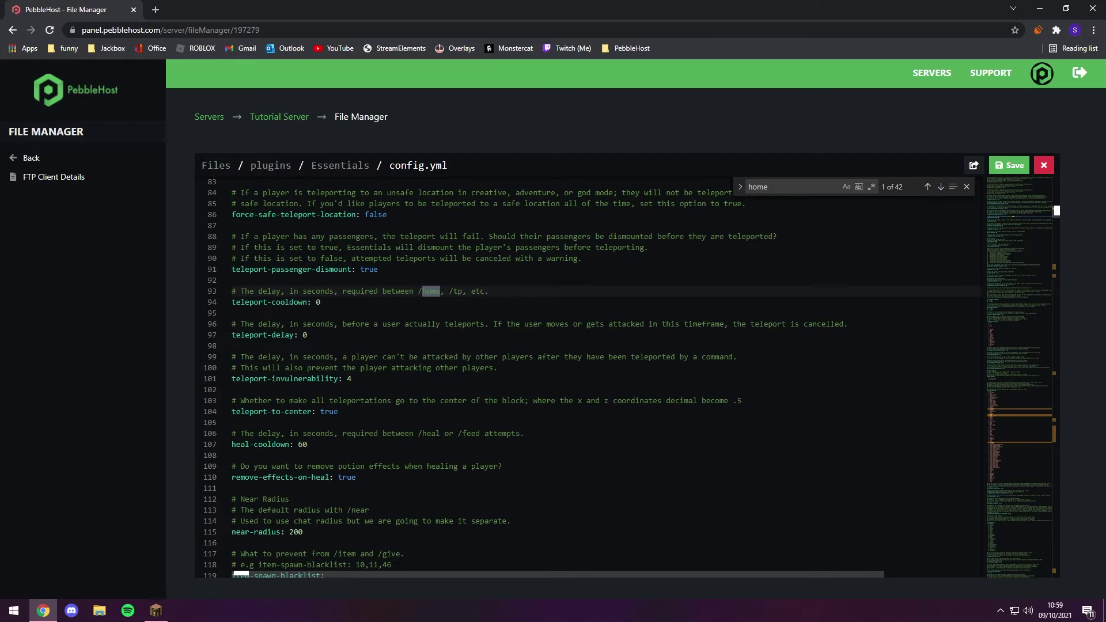
pyautogui.click(384, 334)
pyautogui.write('4')
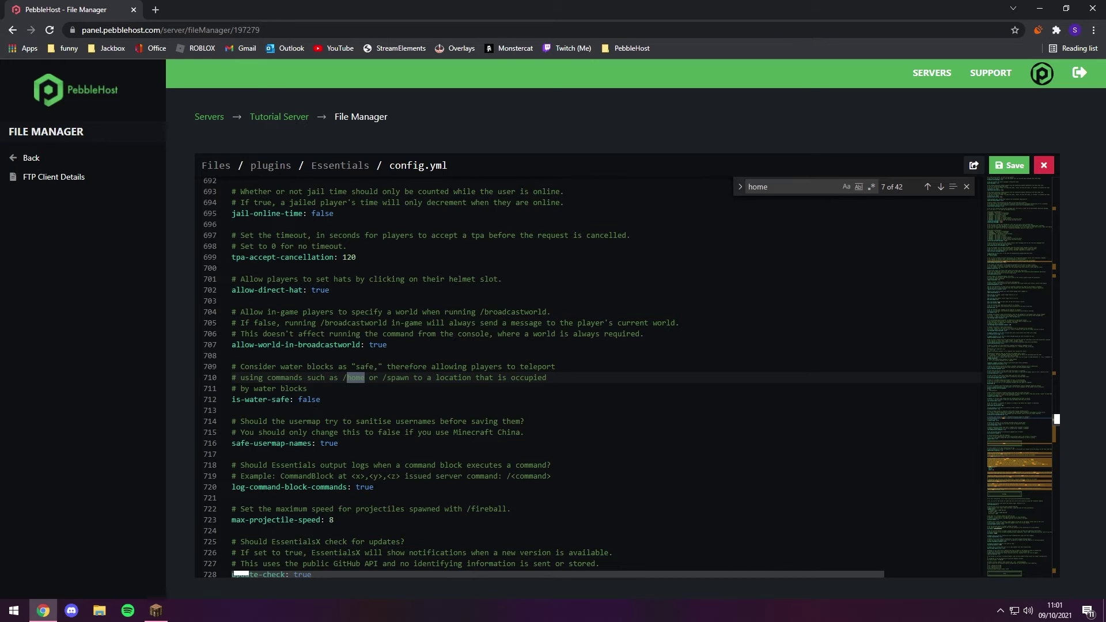
# Step: Advance through 'home' matches to the Homes section, where sethome-multiple defaults to 3
pyautogui.press('Return')
pyautogui.press('Return')
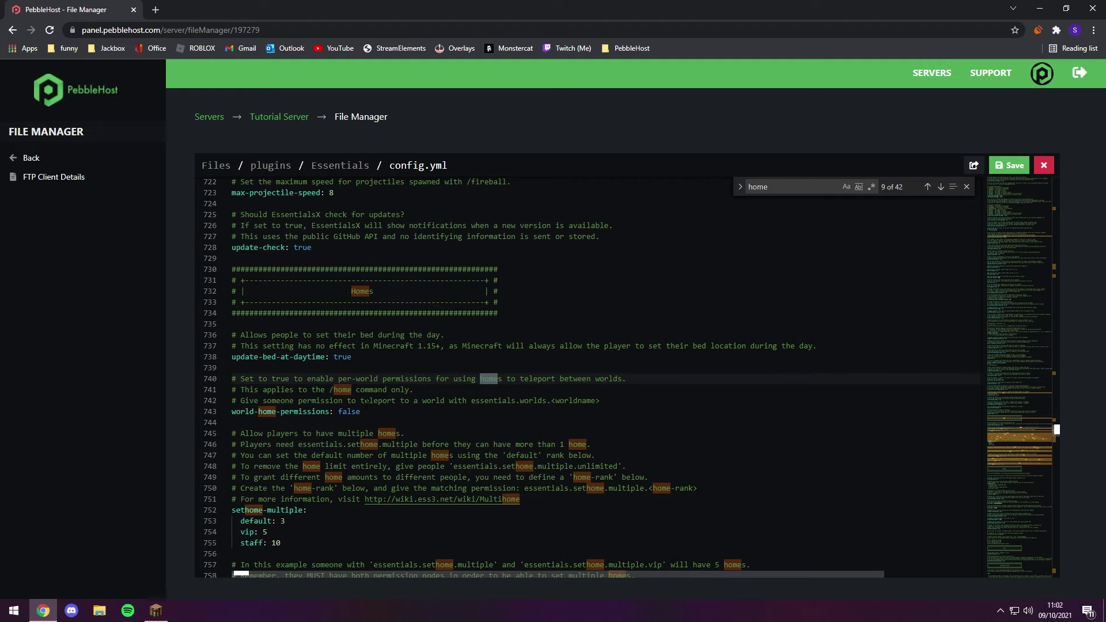
# Step: Change the default sethome-multiple limit from 3 to 4384384 and start entering the vip limit
pyautogui.press('Return')
pyautogui.press('Return')
pyautogui.press('Return')
pyautogui.press('Return')
pyautogui.press('Return')
pyautogui.press('Return')
pyautogui.press('Return')
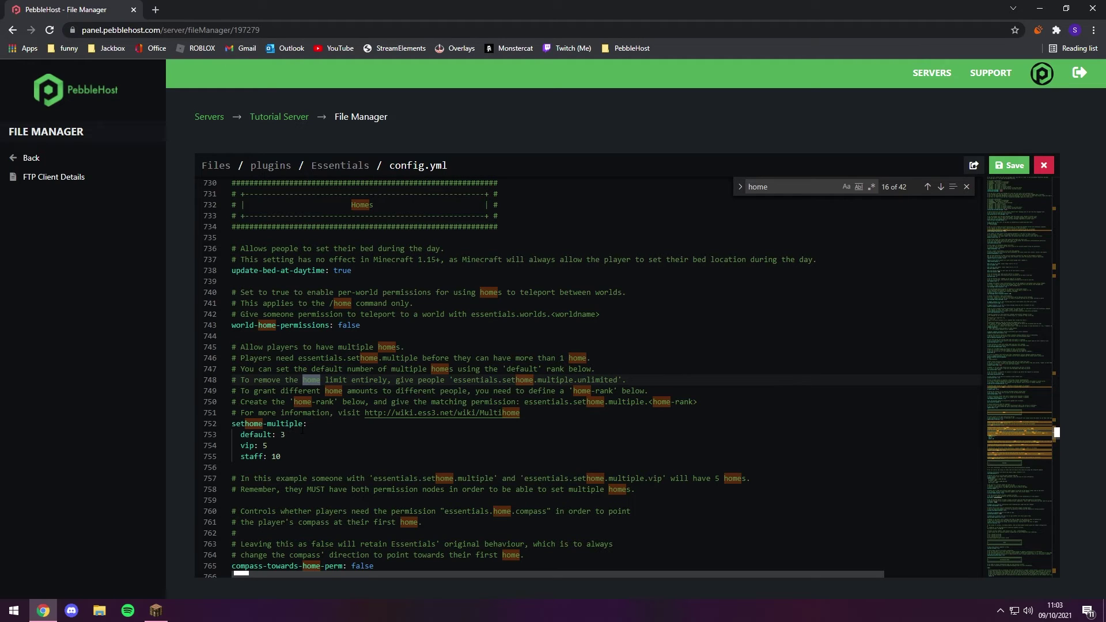
pyautogui.click(302, 431)
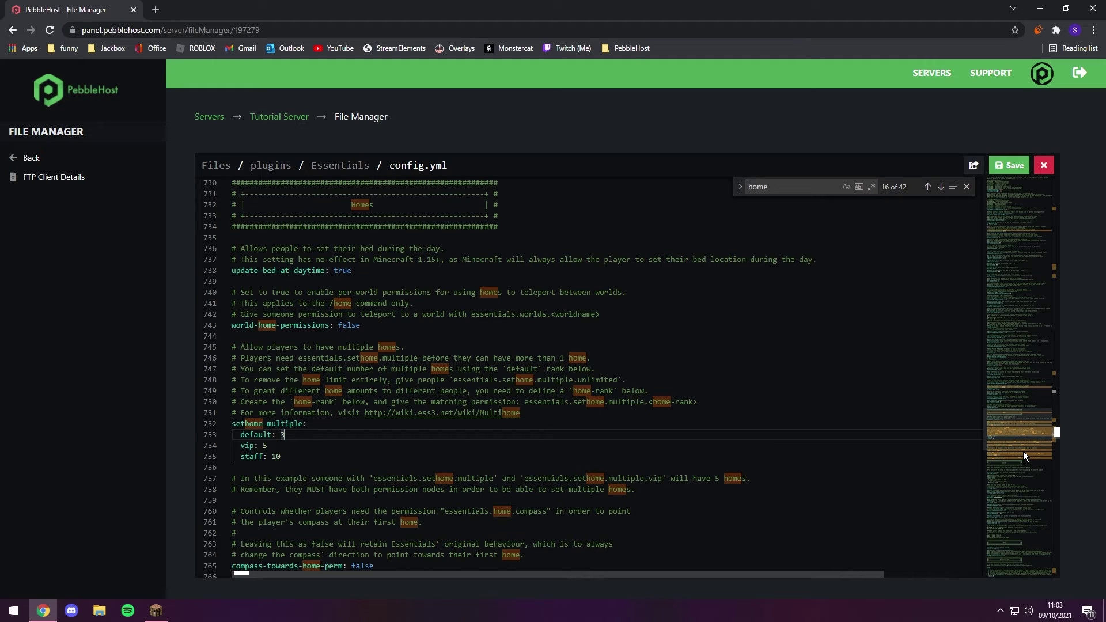
pyautogui.press('BackSpace')
pyautogui.write('4384384')
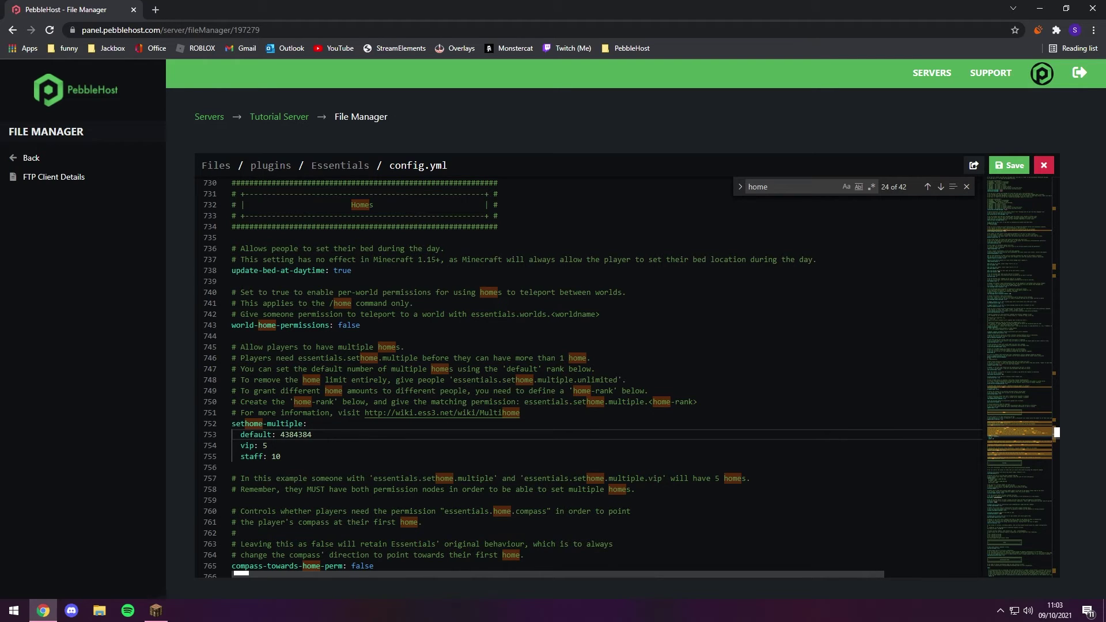
pyautogui.click(310, 445)
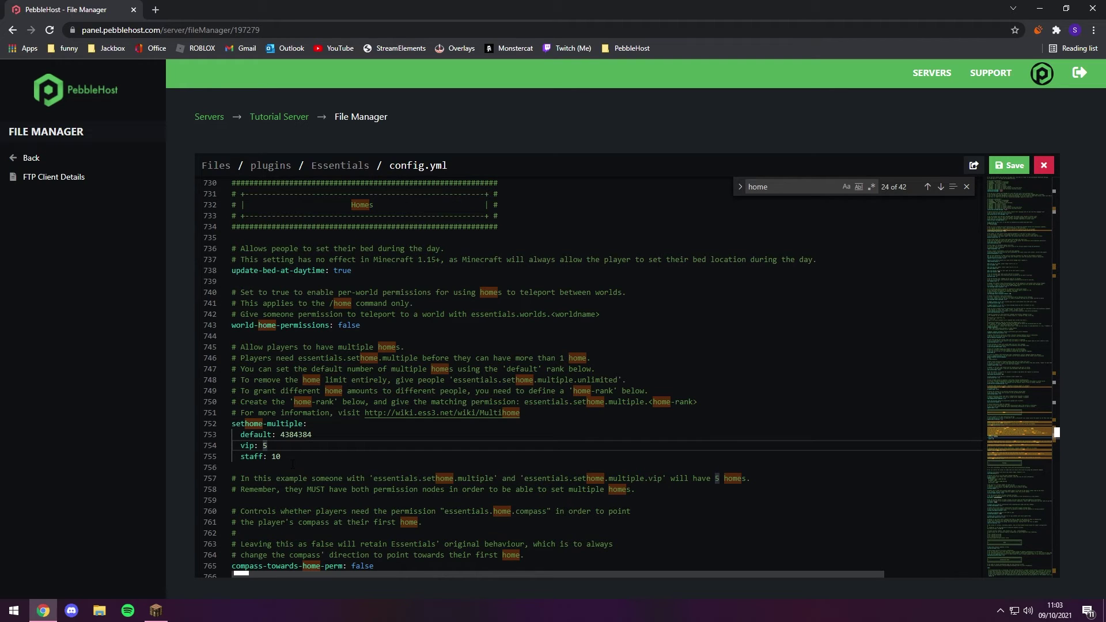
pyautogui.write('65567')
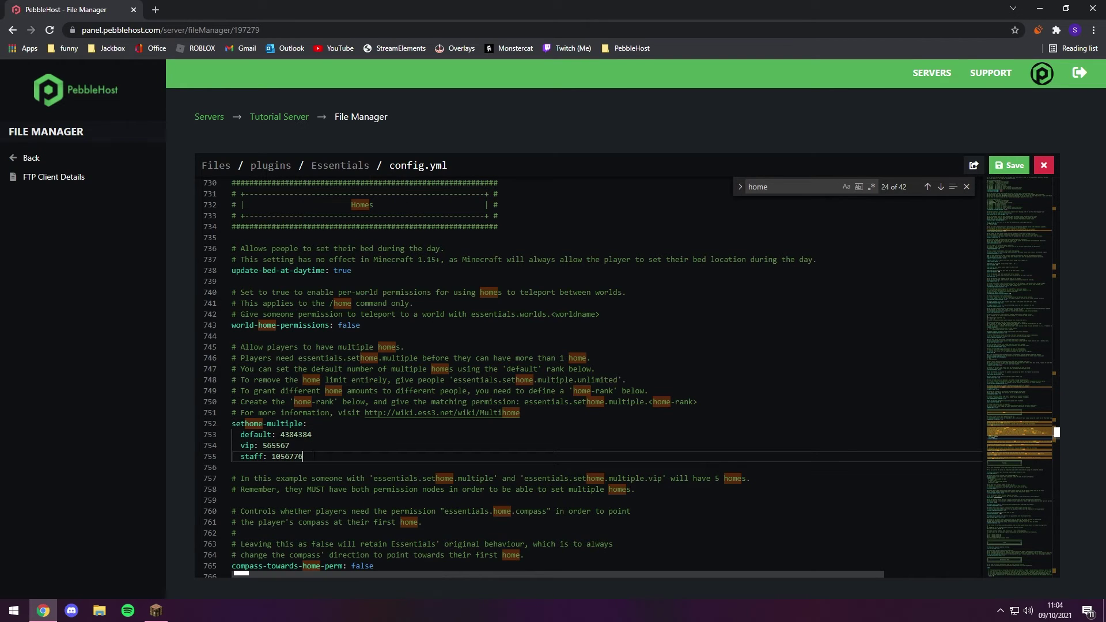
pyautogui.scroll(-3, 545, 410)
pyautogui.click(303, 443)
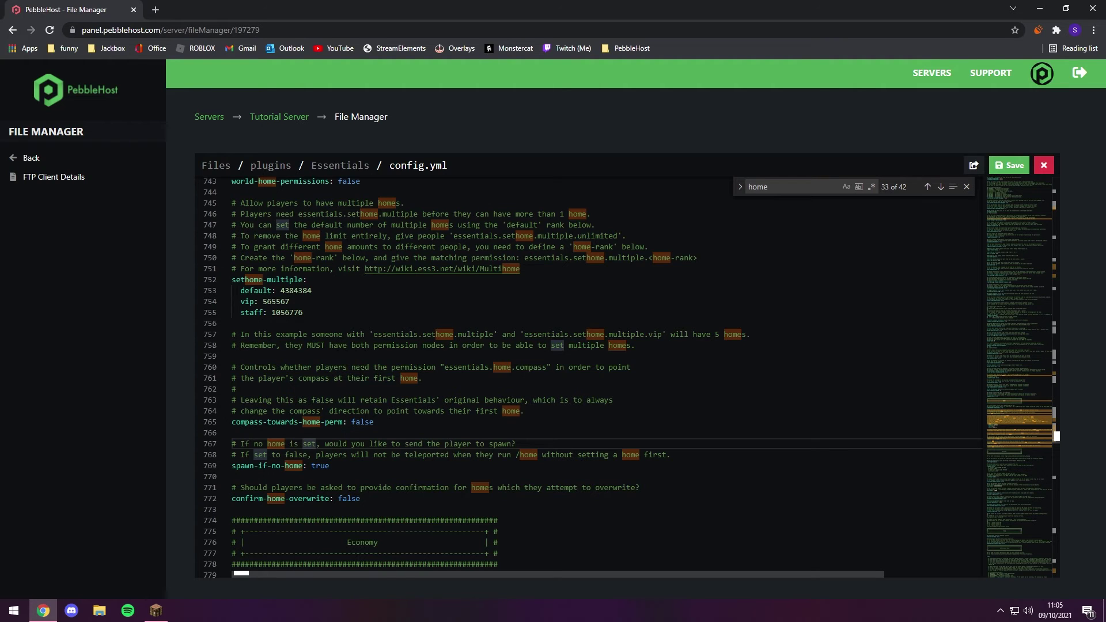
pyautogui.press('Return')
pyautogui.press('Return')
pyautogui.press('Return')
pyautogui.press('Return')
pyautogui.press('Return')
pyautogui.press('Return')
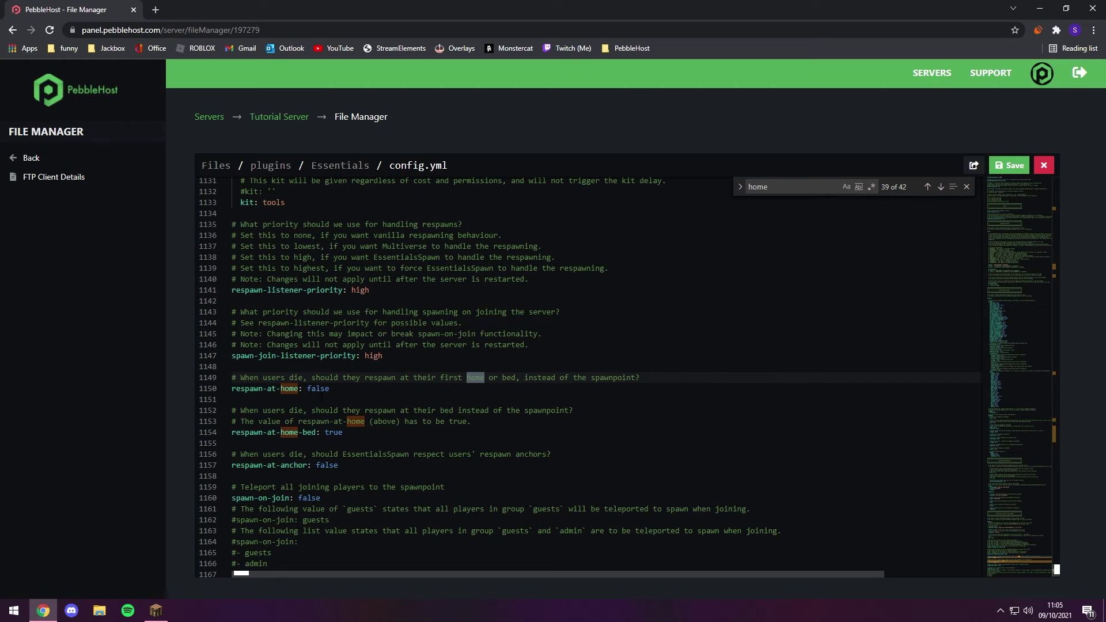
pyautogui.press('Return')
pyautogui.press('Return')
pyautogui.press('Return')
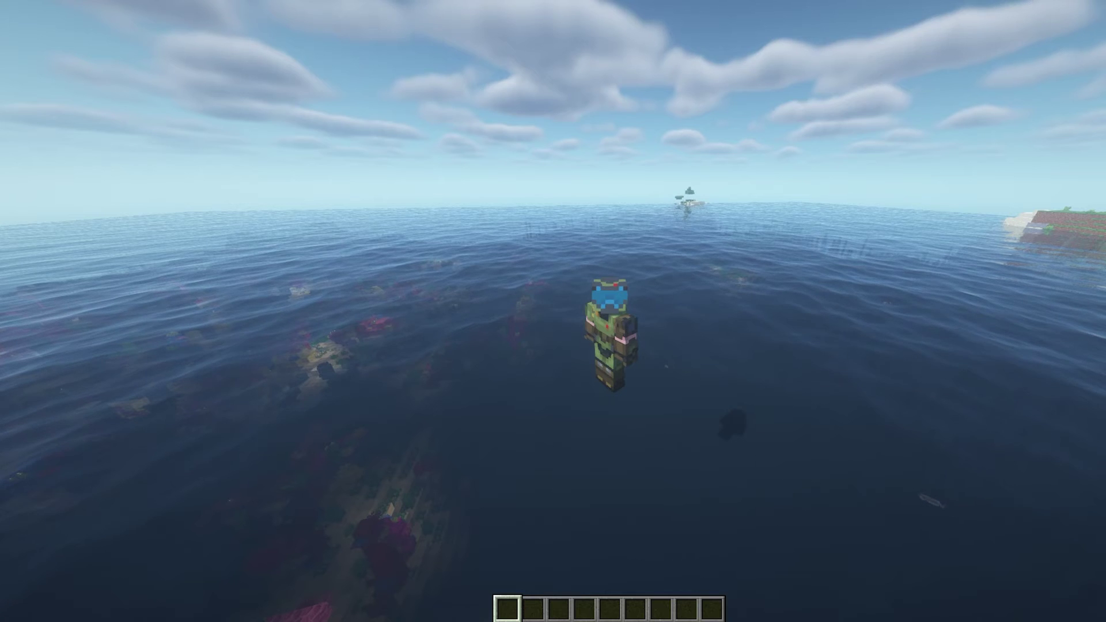
# Step: Run /reload and /reload confirm until chat reports 'Reload complete.'
pyautogui.write('/reload')
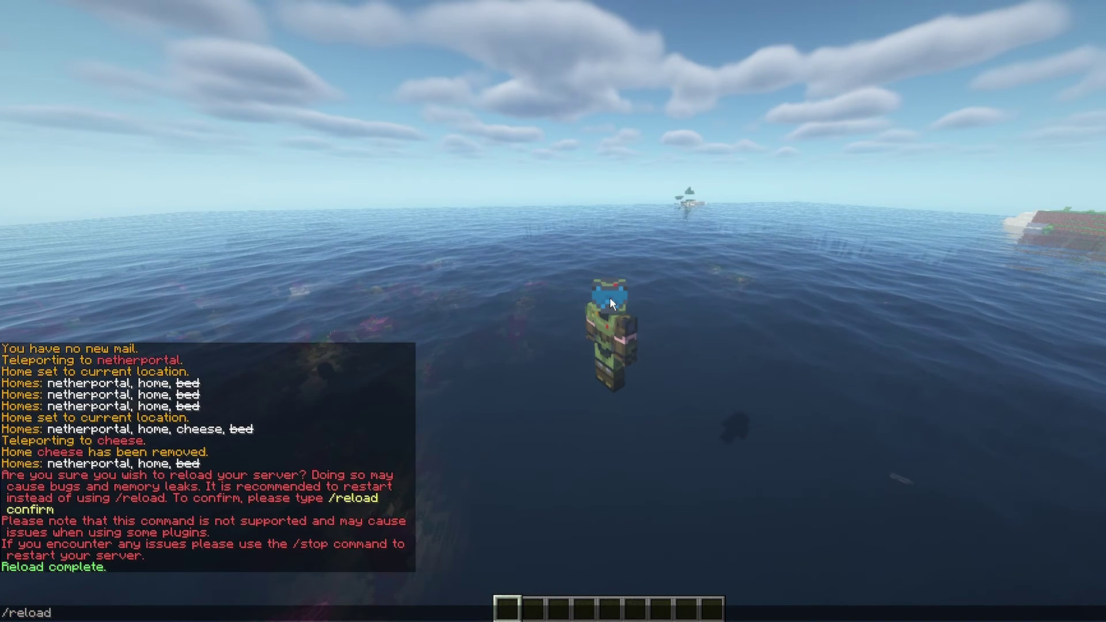
pyautogui.press('Return')
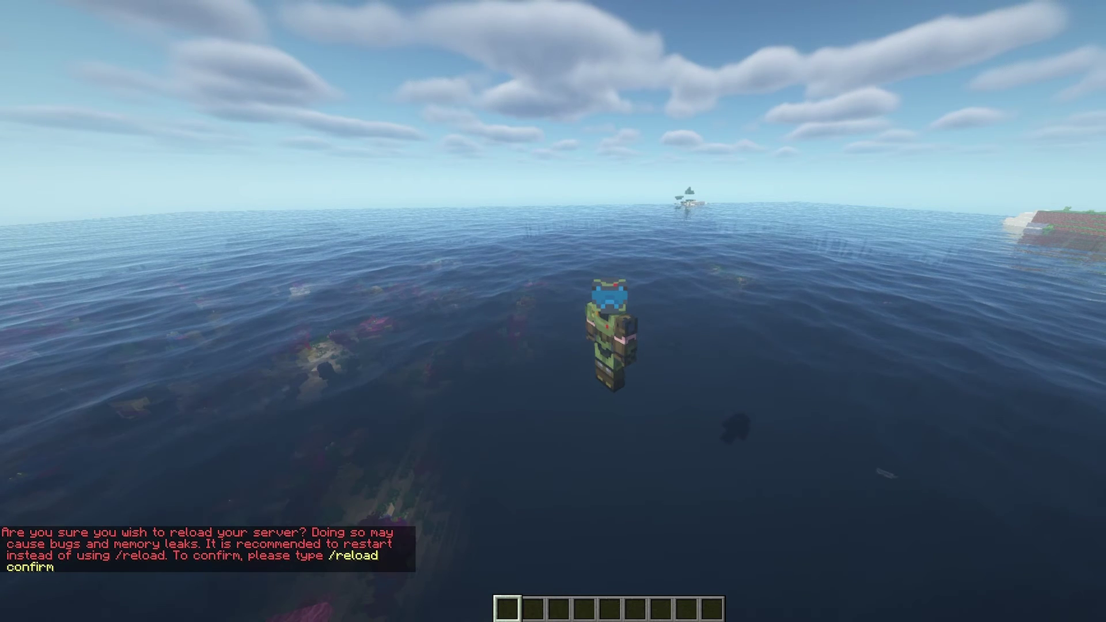
pyautogui.write('/reload ')
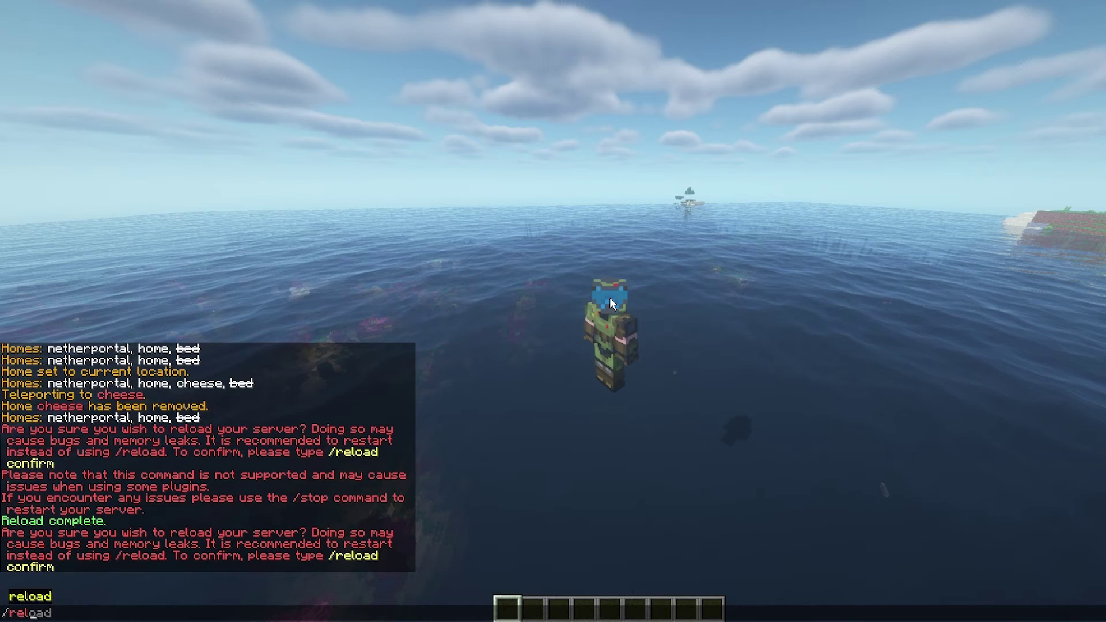
pyautogui.write('confirm')
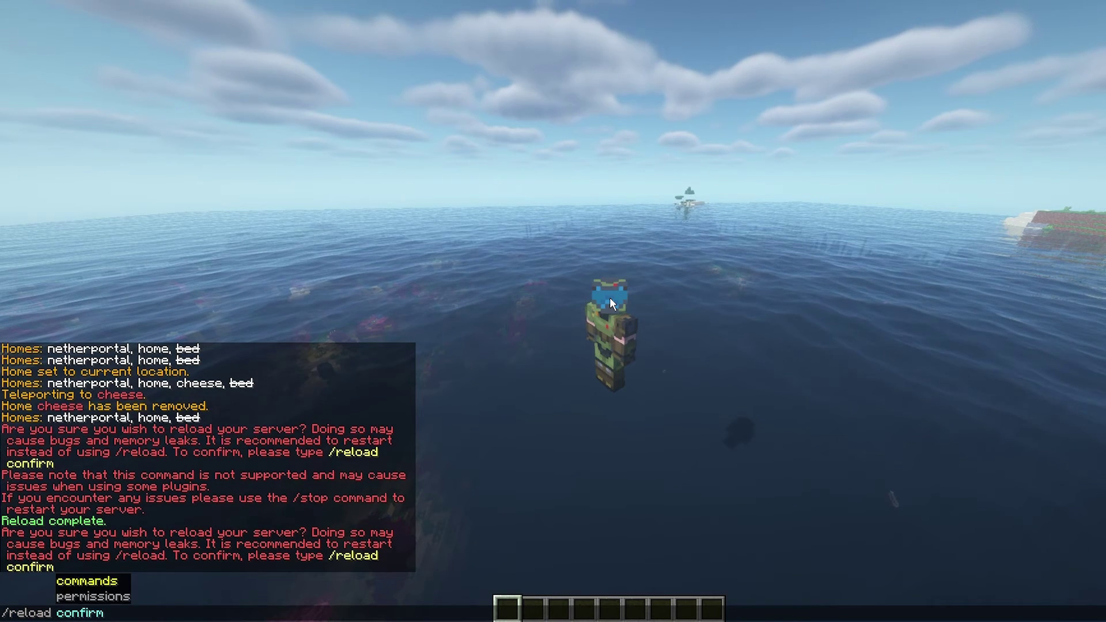
pyautogui.press('Return')
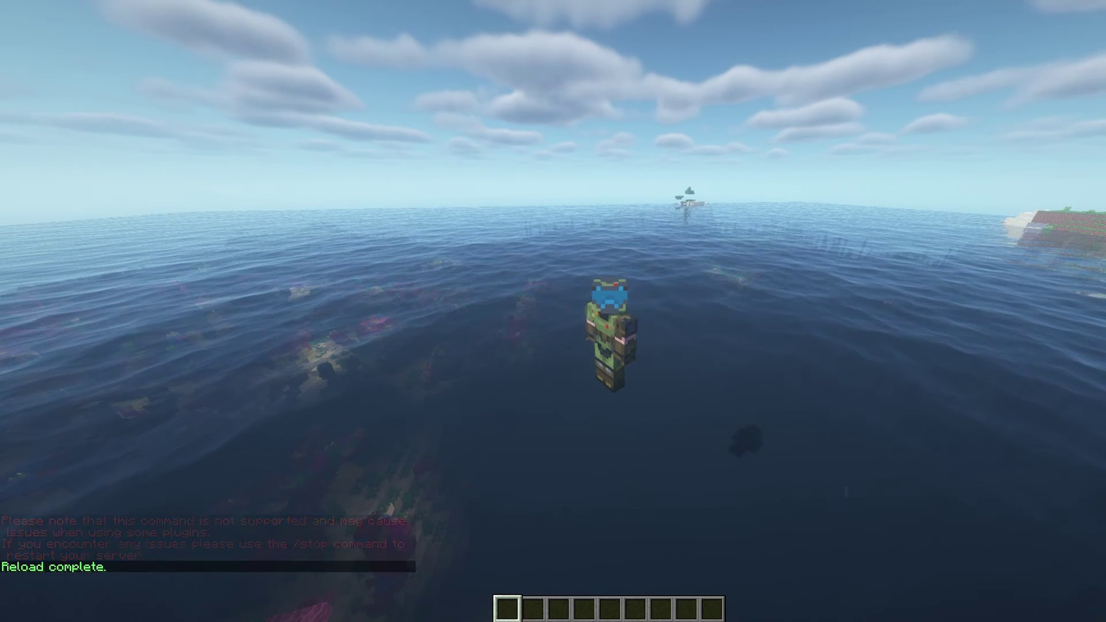
pyautogui.press('Escape')
pyautogui.press('Escape')
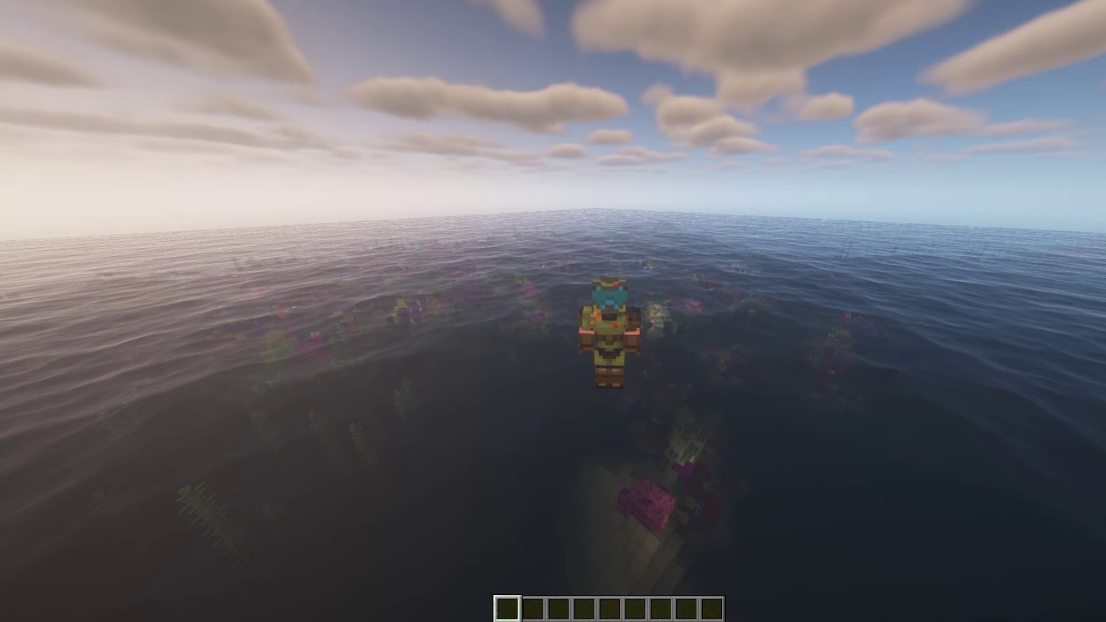
# Step: Save a home named home, then a second home named cheese at this spot
pyautogui.press('/')
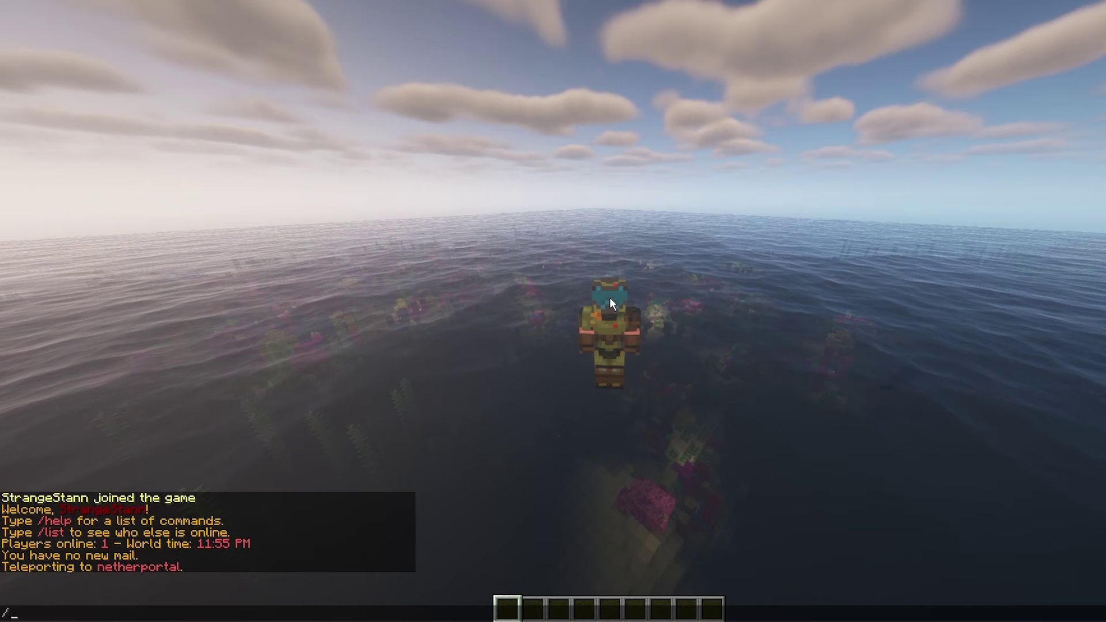
pyautogui.write('sethome')
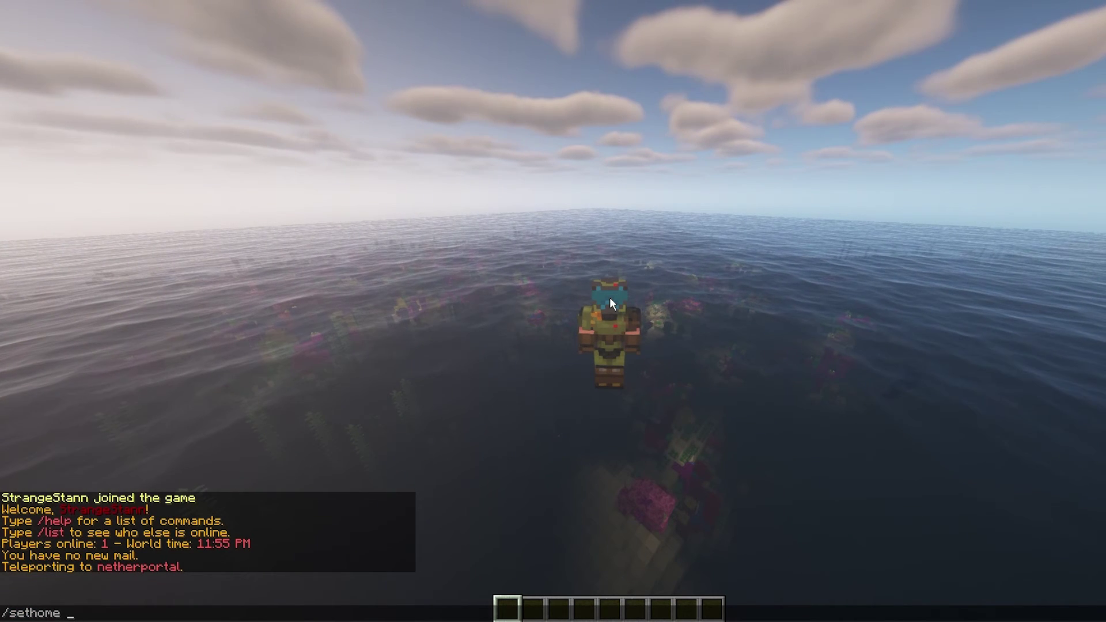
pyautogui.press('Return')
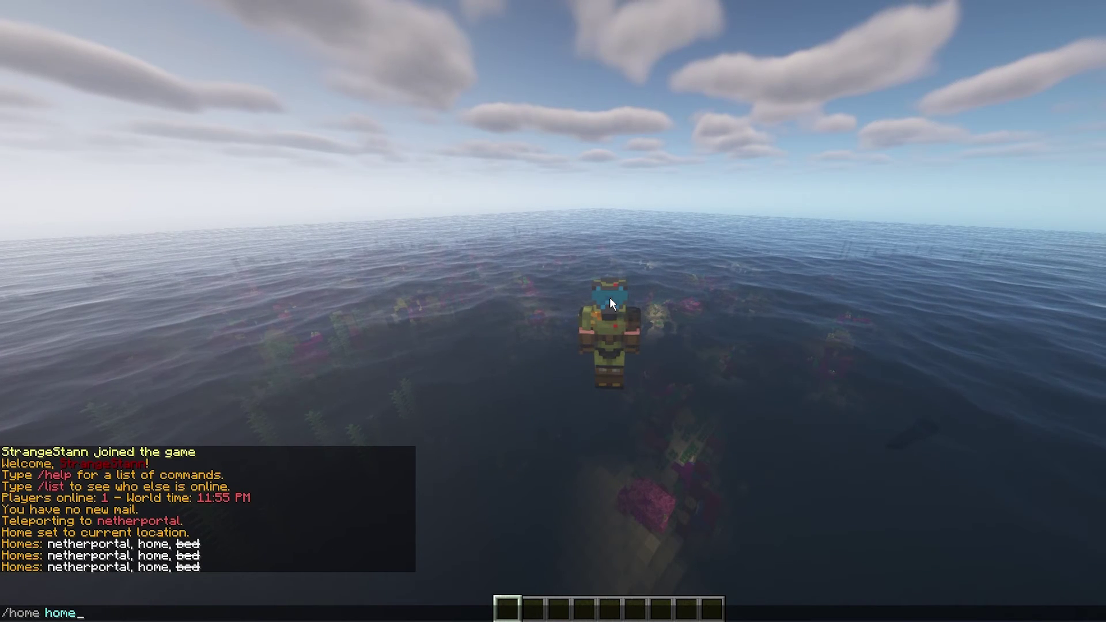
pyautogui.press('BackSpace')
pyautogui.press('BackSpace')
pyautogui.press('BackSpace')
pyautogui.press('BackSpace')
pyautogui.press('BackSpace')
pyautogui.press('BackSpace')
pyautogui.press('BackSpace')
pyautogui.press('BackSpace')
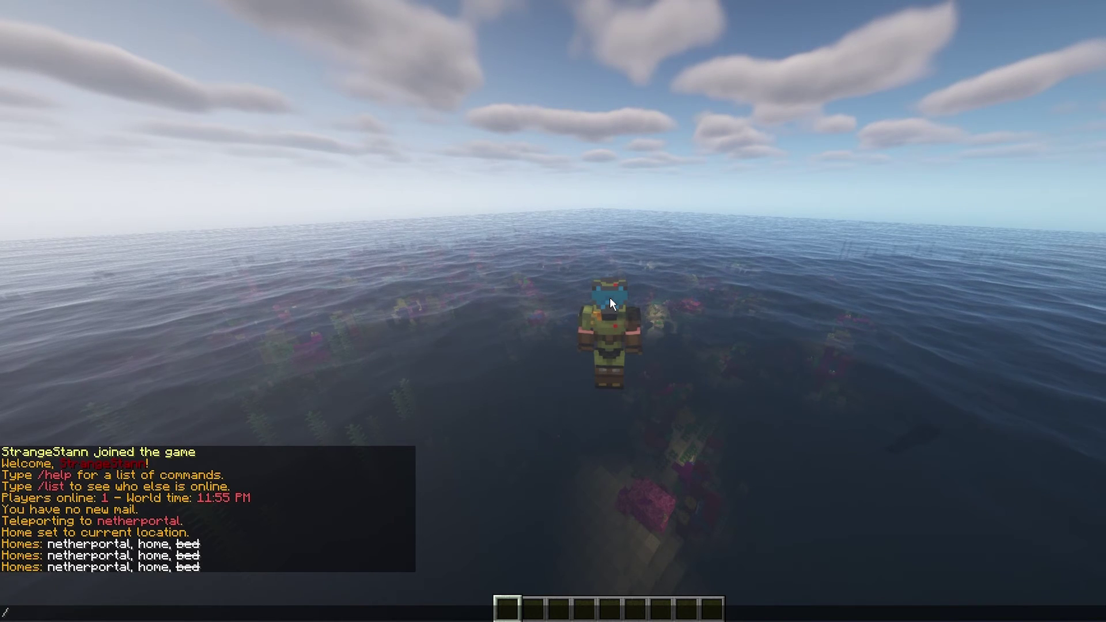
pyautogui.write('seth')
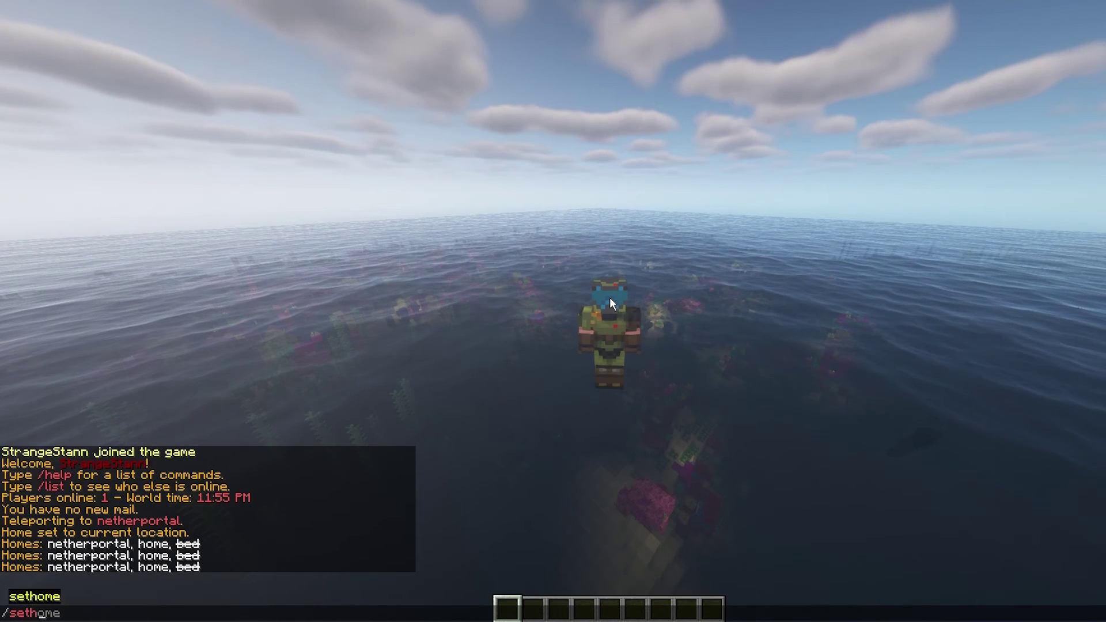
pyautogui.write('ome cheese')
pyautogui.press('Return')
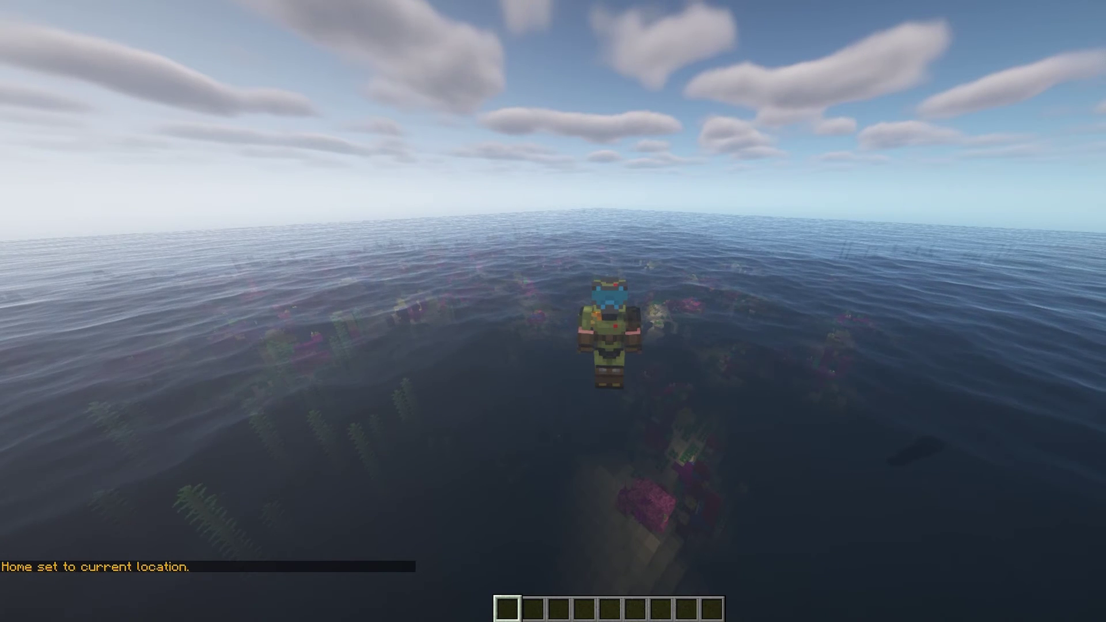
# Step: List saved homes with /homes: netherportal, home, cheese and bed
pyautogui.press('/')
pyautogui.write('homes')
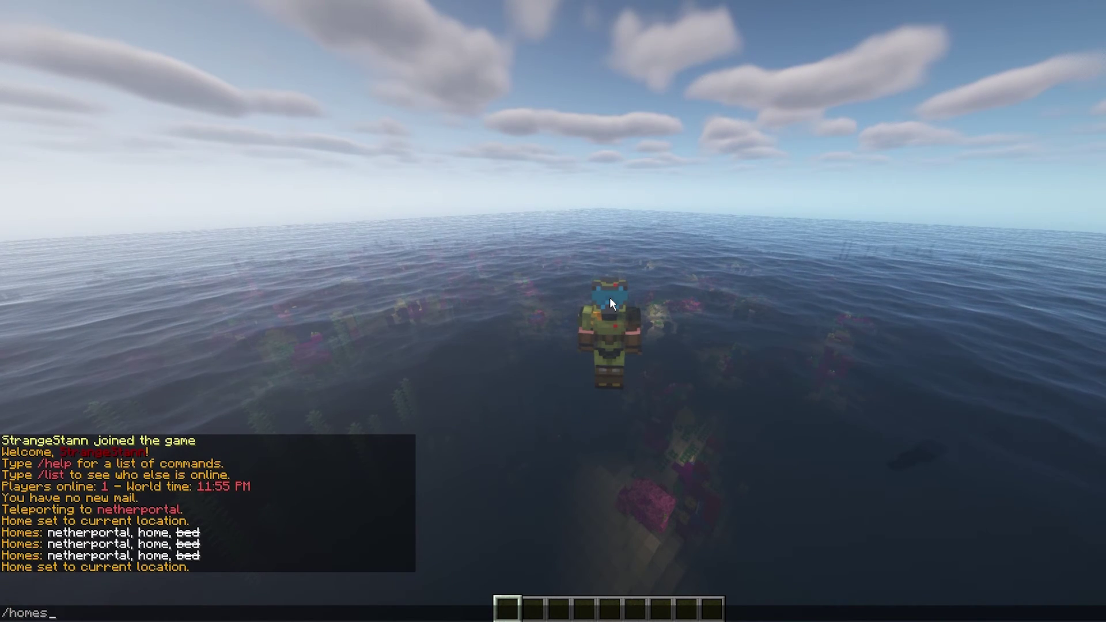
pyautogui.press('Return')
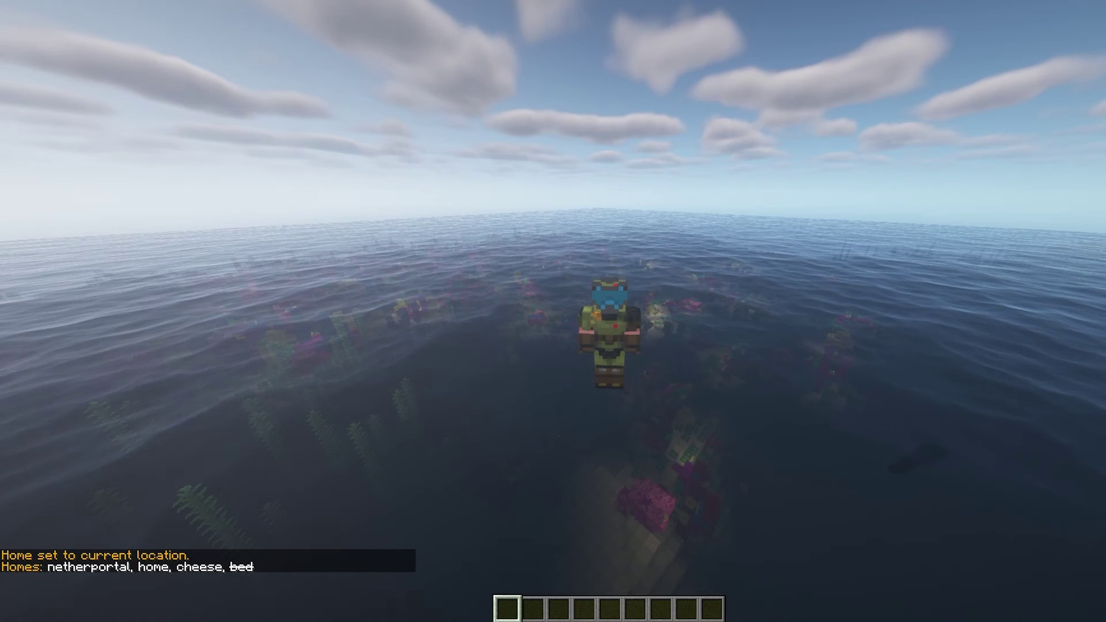
pyautogui.press('t')
pyautogui.press('Escape')
pyautogui.press('w')
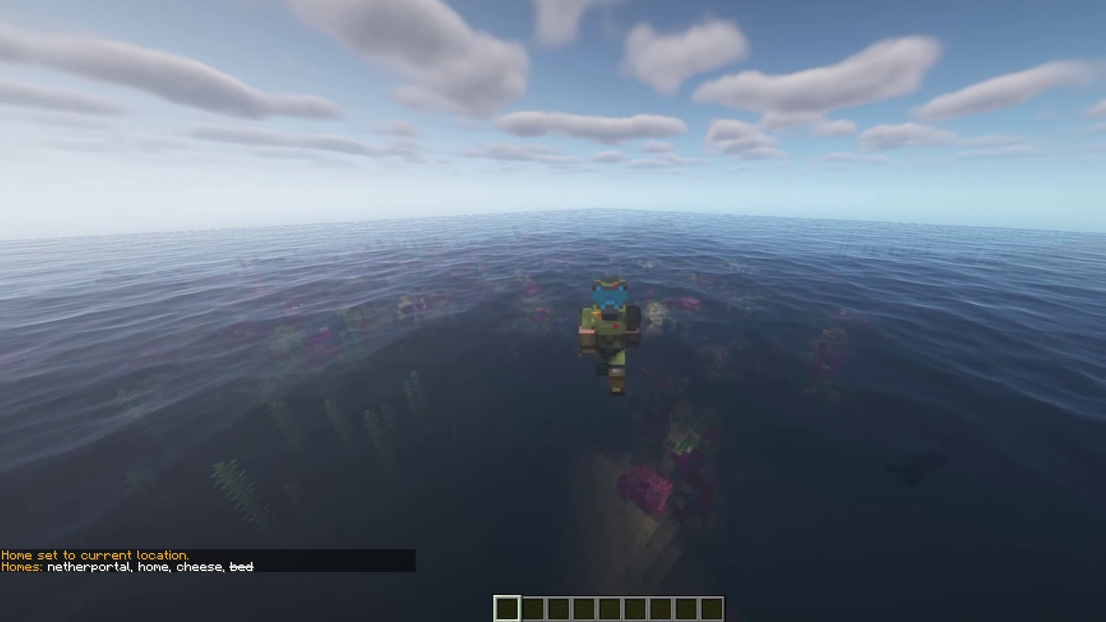
# Step: Teleport to the cheese home with /home cheese, then begin a /delhome command
pyautogui.press('/')
pyautogui.write('home che')
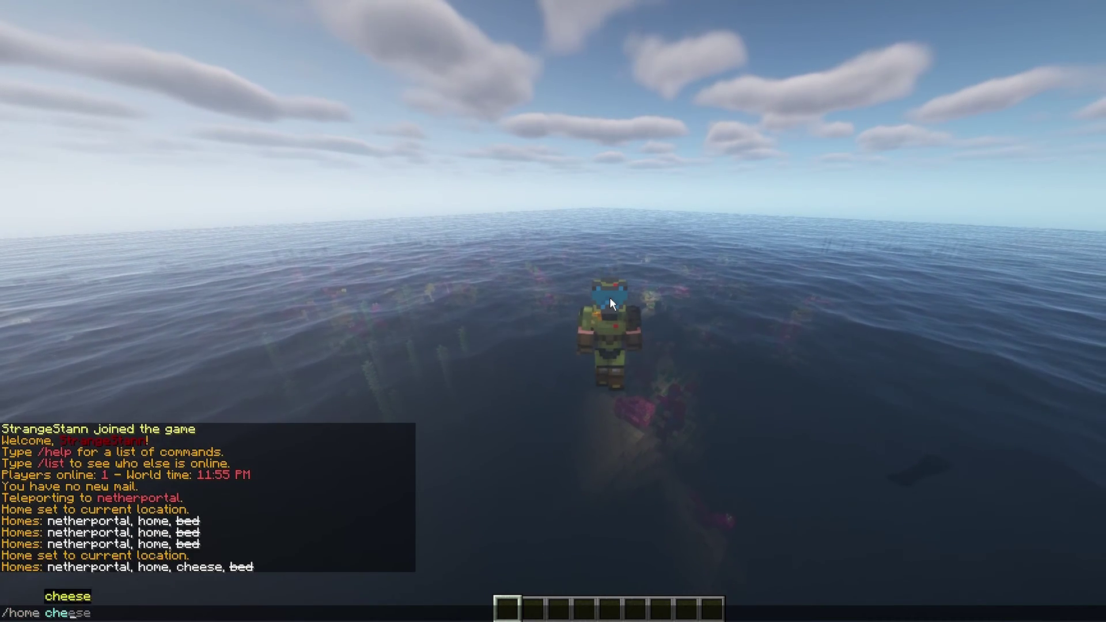
pyautogui.press('Tab')
pyautogui.press('Return')
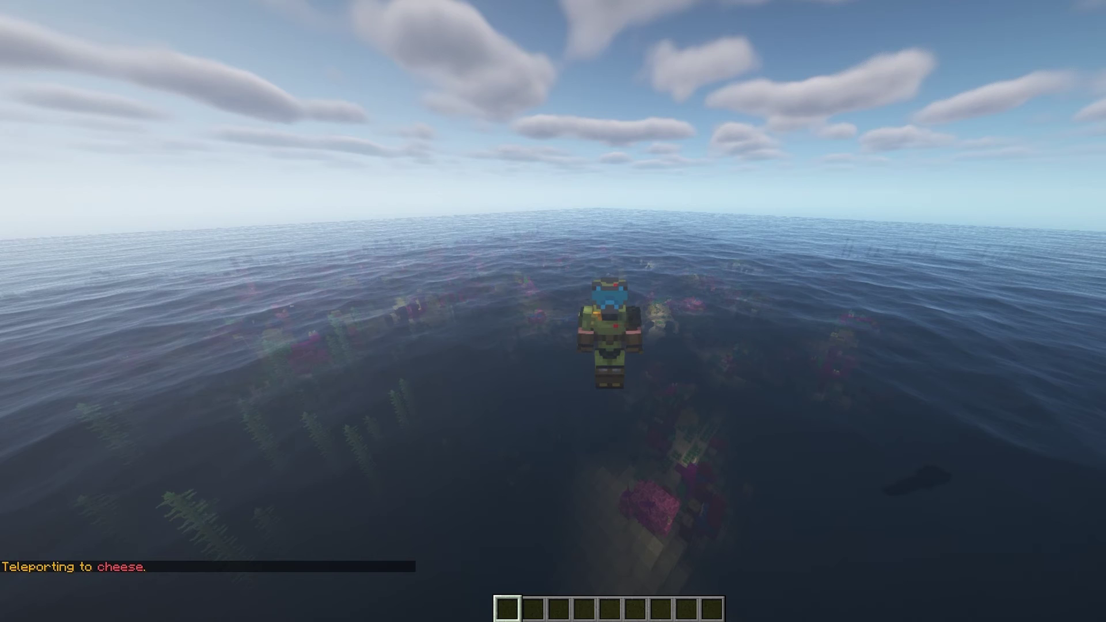
pyautogui.press('/')
pyautogui.write('delhome')
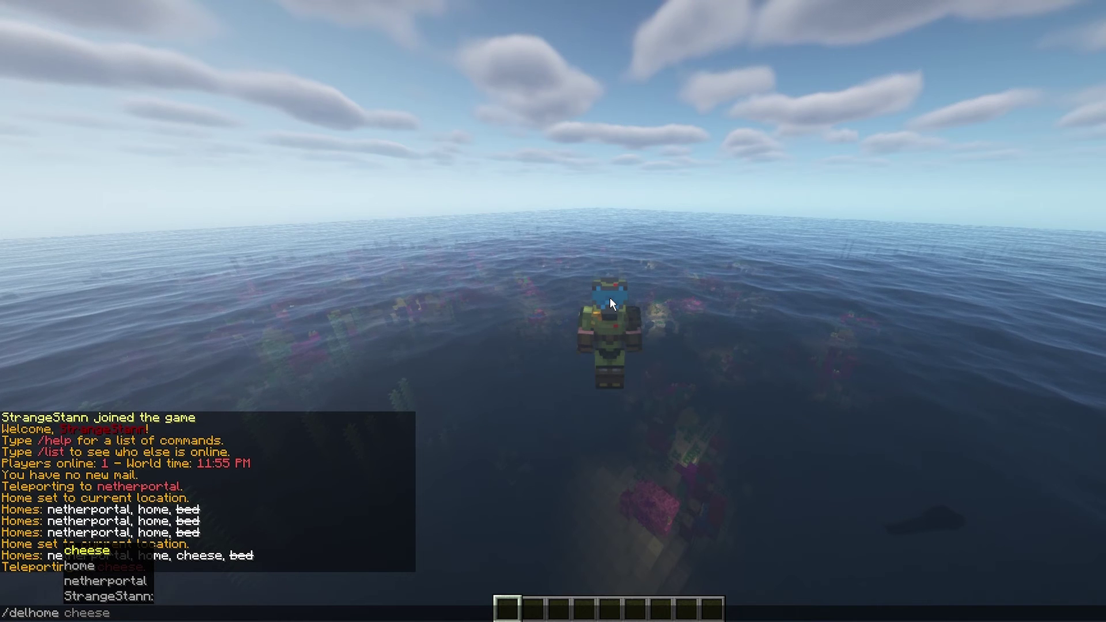
# Step: Delete the cheese home with /delhome cheese and verify /home cheese no longer works
pyautogui.press('Tab')
pyautogui.press('Return')
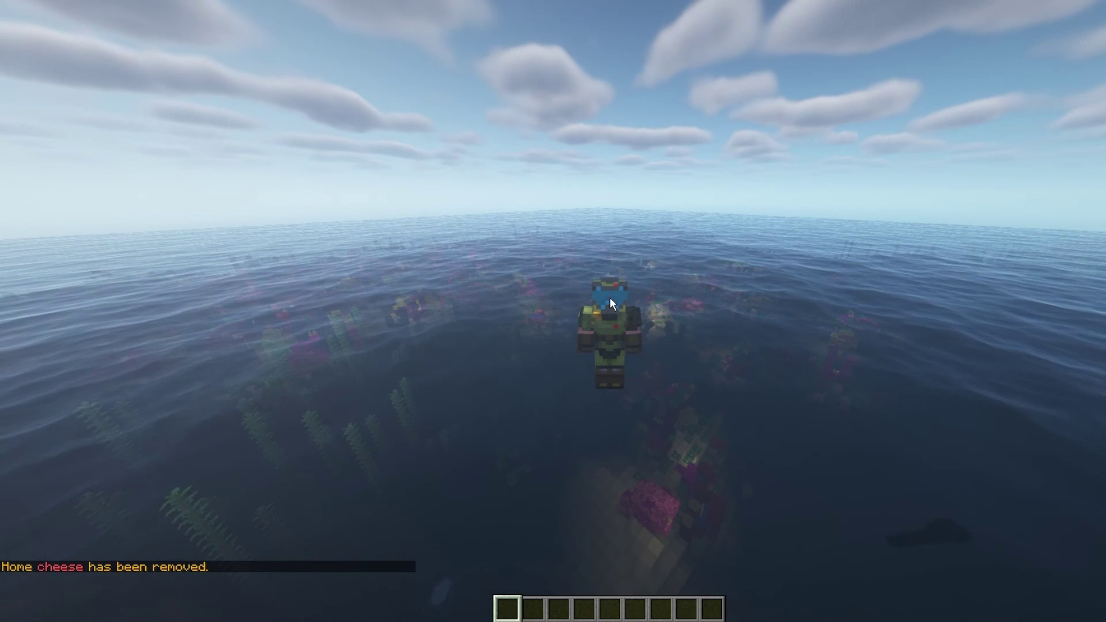
pyautogui.press('/')
pyautogui.write('home cheese')
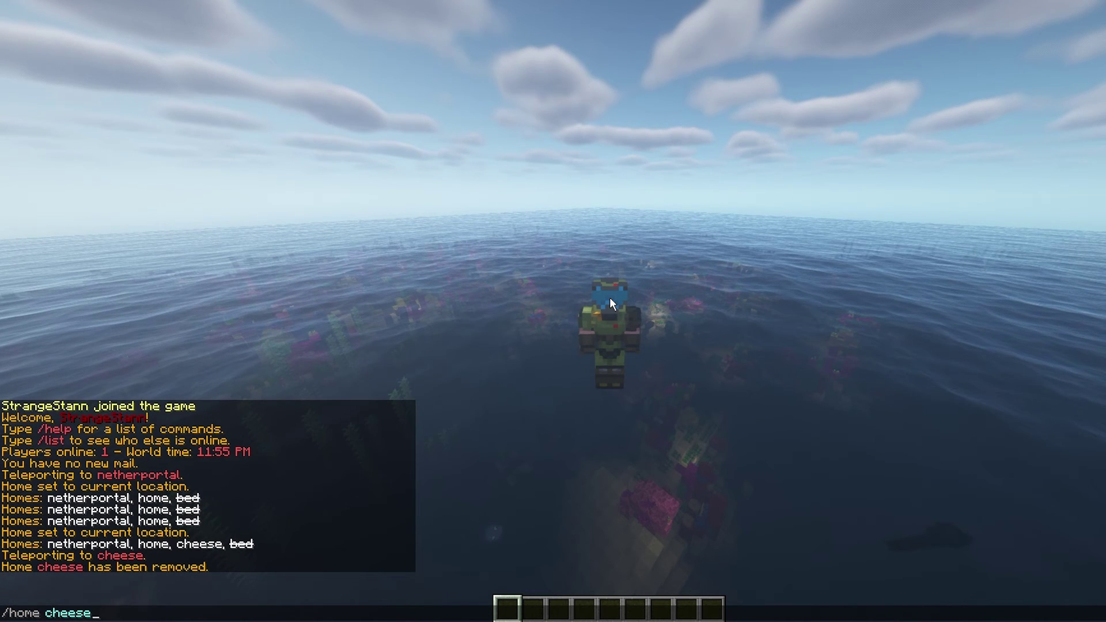
pyautogui.press('Return')
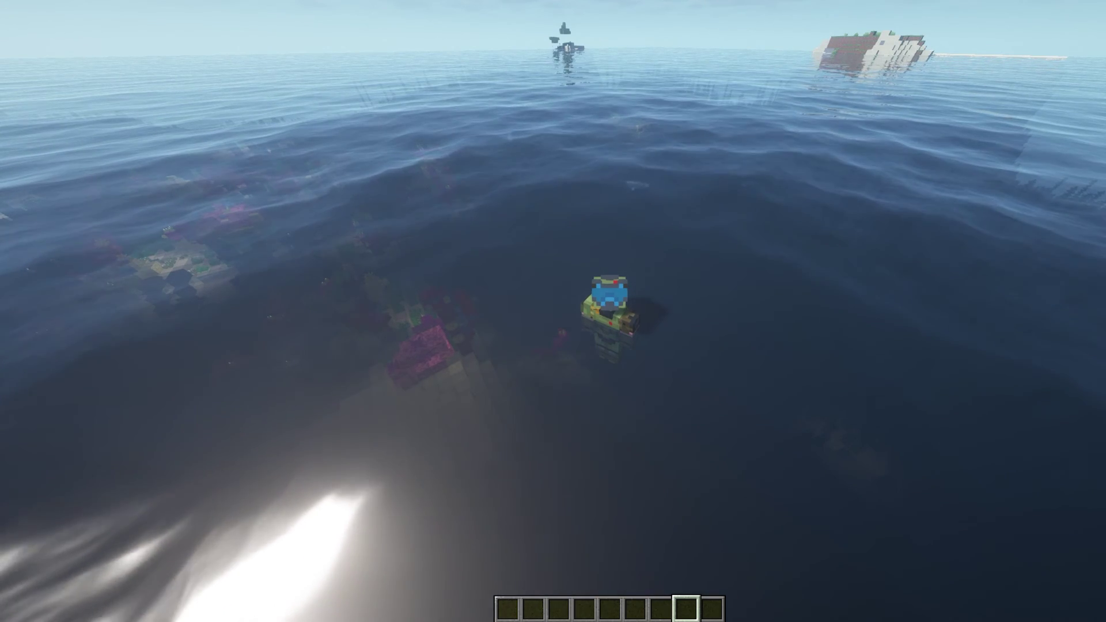
# Step: List the other player's saved homes with /homes, then teleport to their 'home'
pyautogui.write('/')
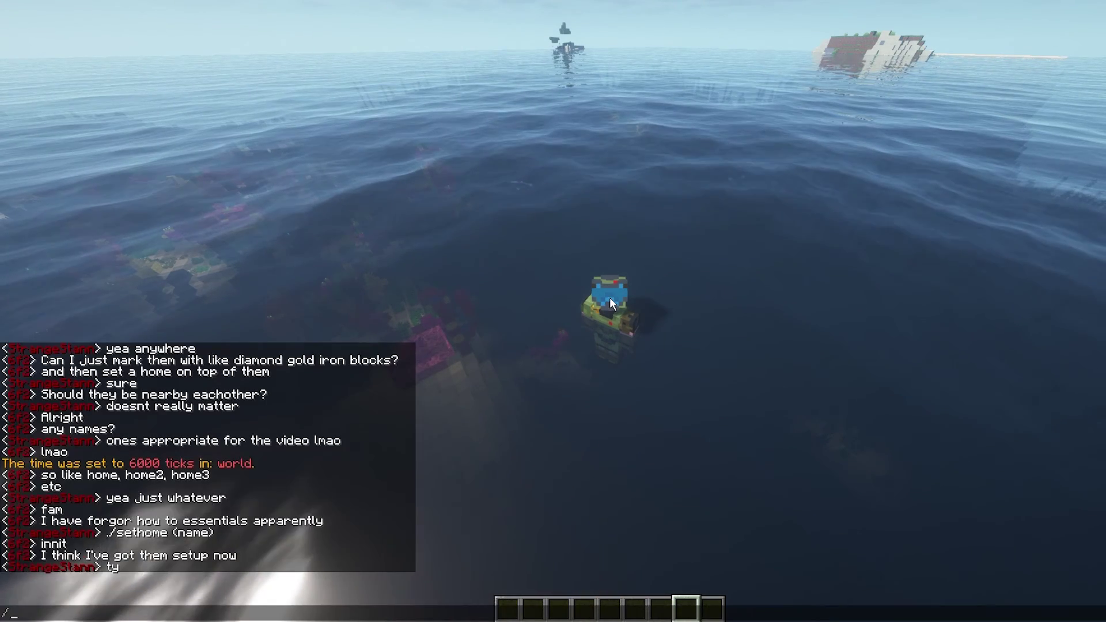
pyautogui.write('homes 6f2:')
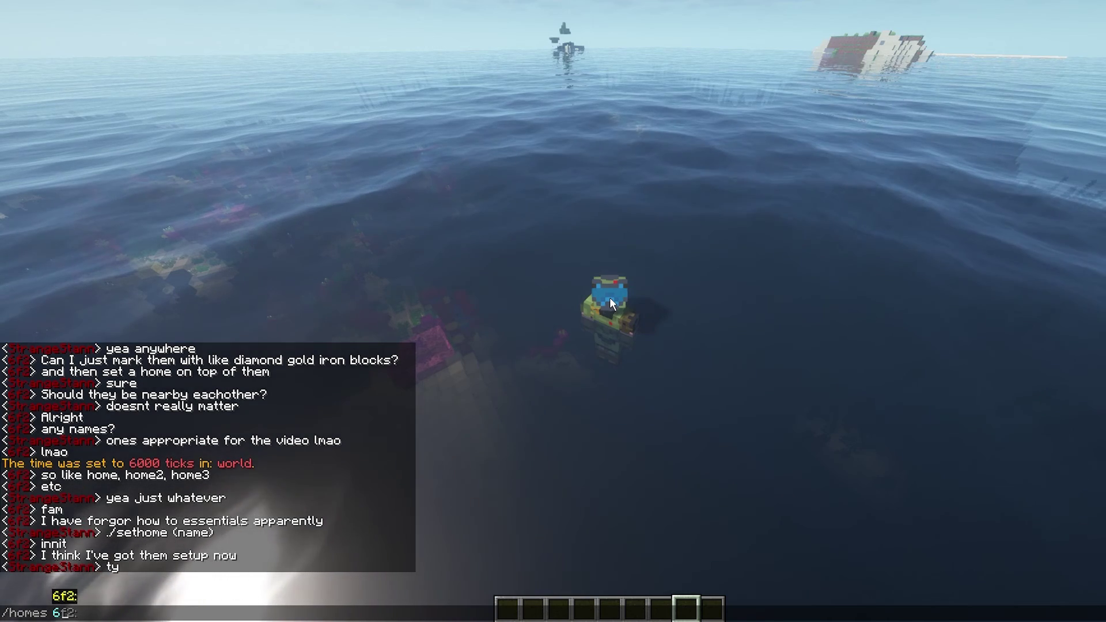
pyautogui.press('Return')
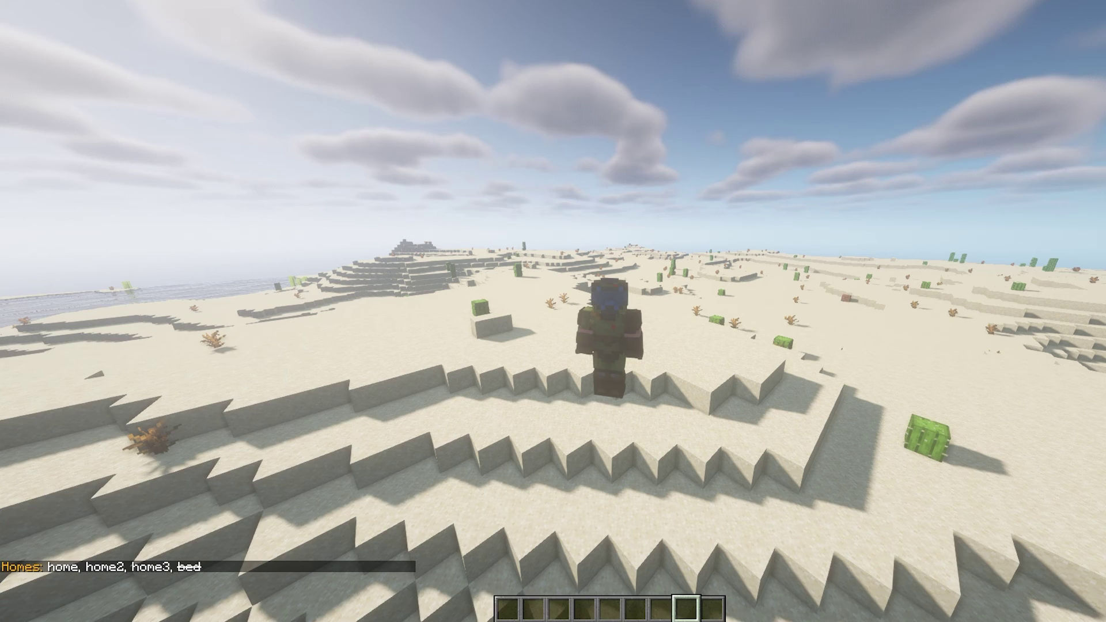
pyautogui.write('/home')
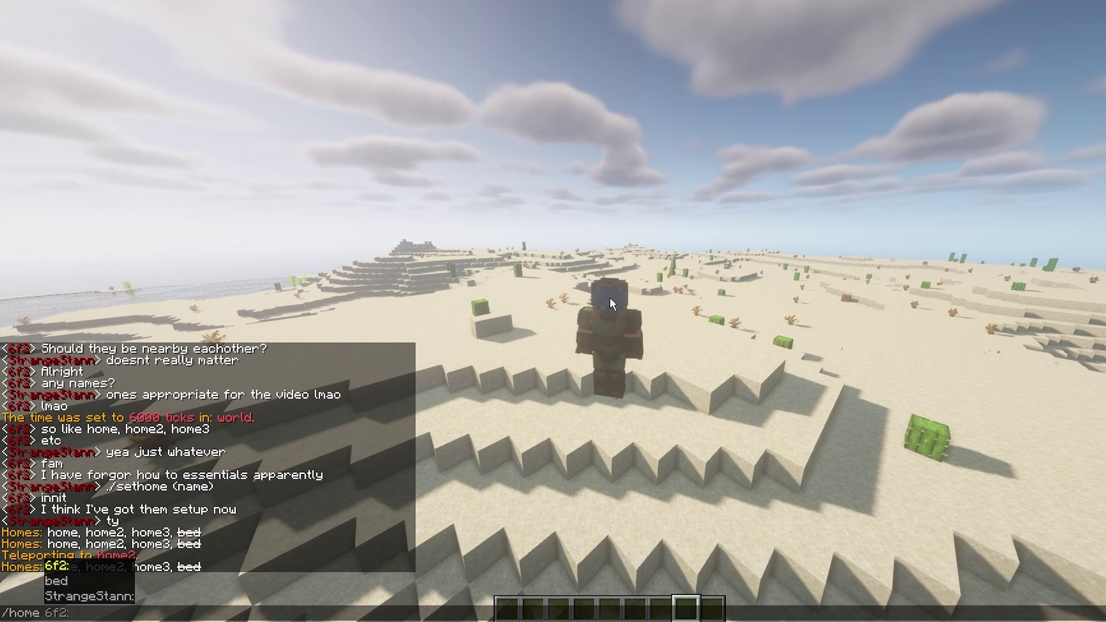
pyautogui.press('Tab')
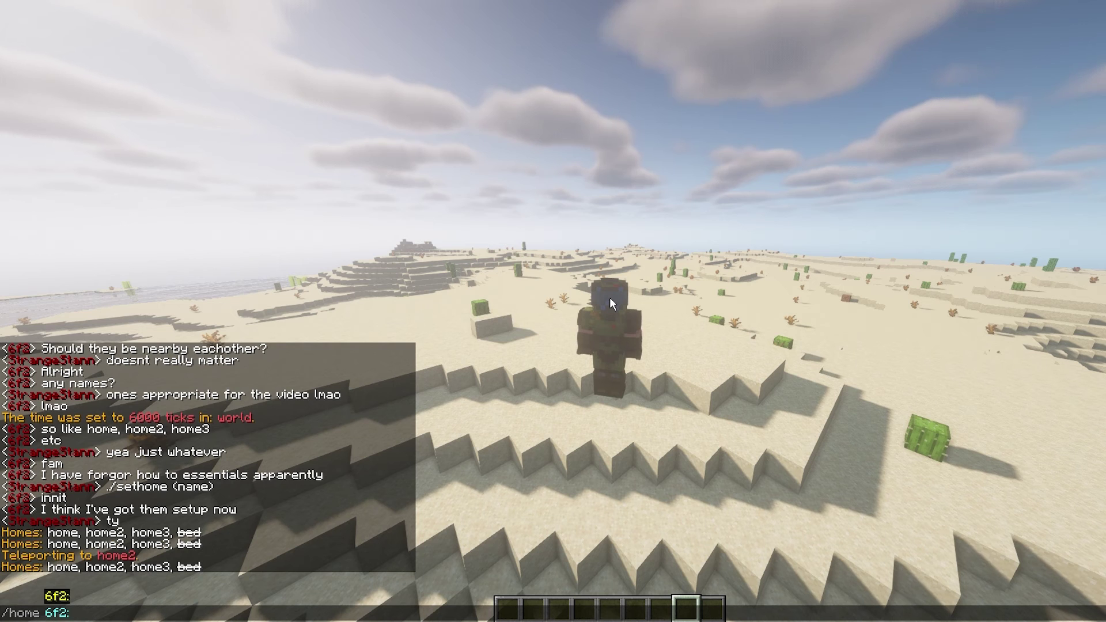
pyautogui.write('home')
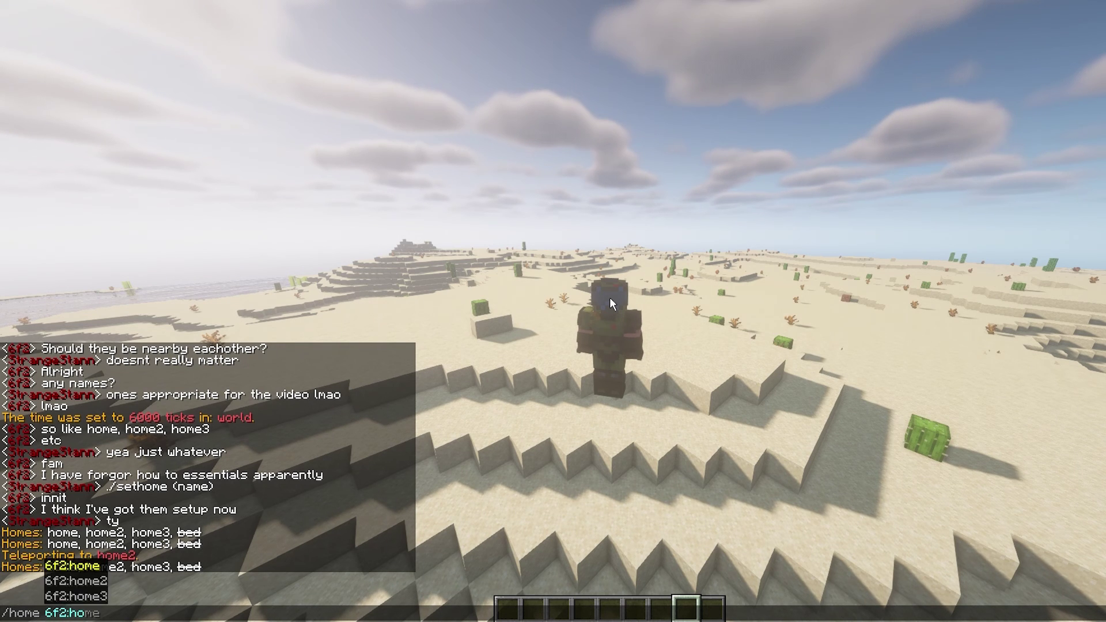
pyautogui.press('Return')
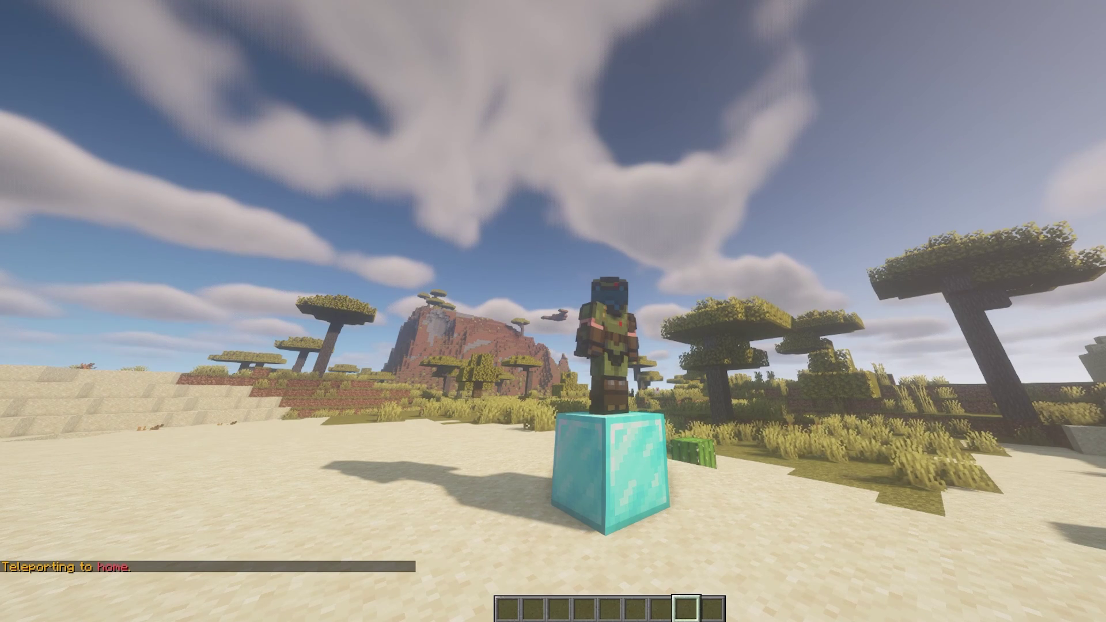
# Step: Teleport to the other player's home2, then to their home3, recalling earlier commands
pyautogui.press('t')
pyautogui.press('Up')
pyautogui.press('Up')
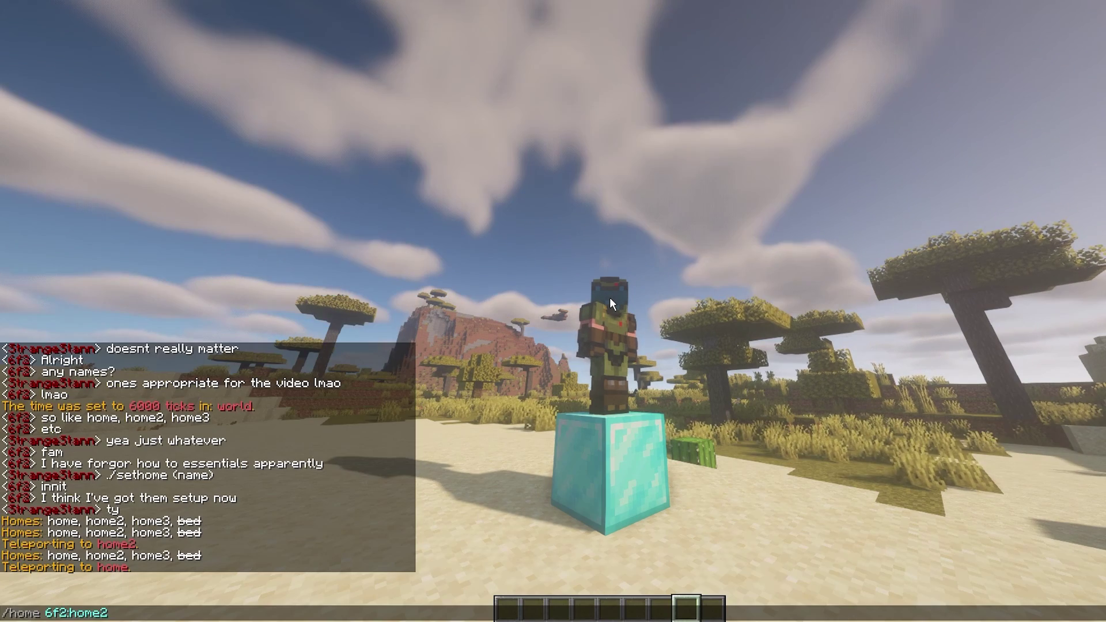
pyautogui.press('Return')
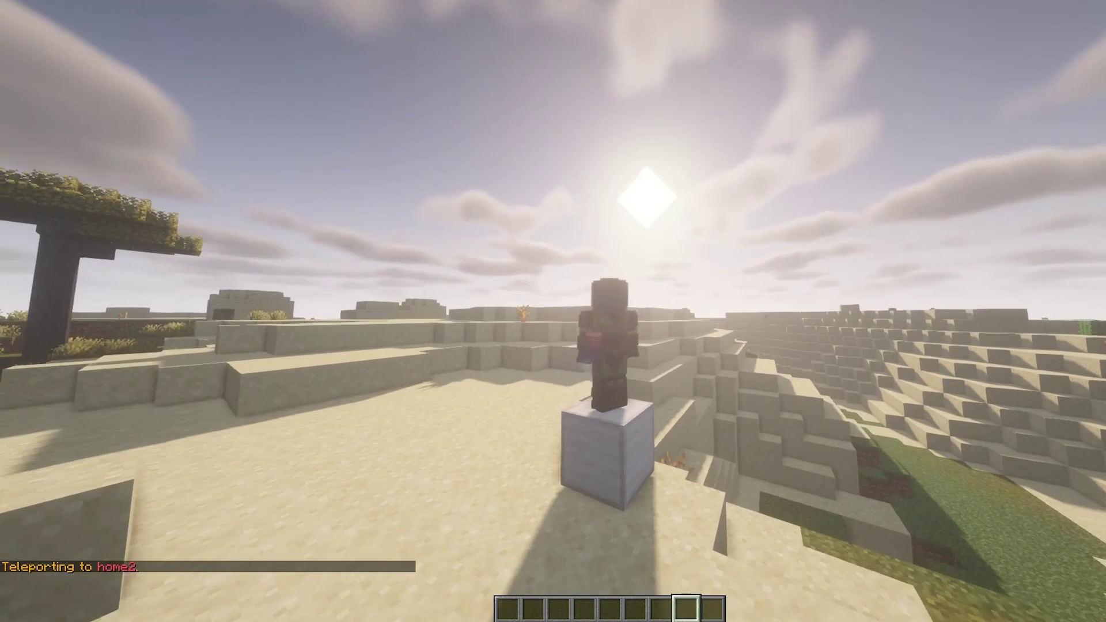
pyautogui.press('t')
pyautogui.press('Up')
pyautogui.press('BackSpace')
pyautogui.write('3')
pyautogui.press('Return')
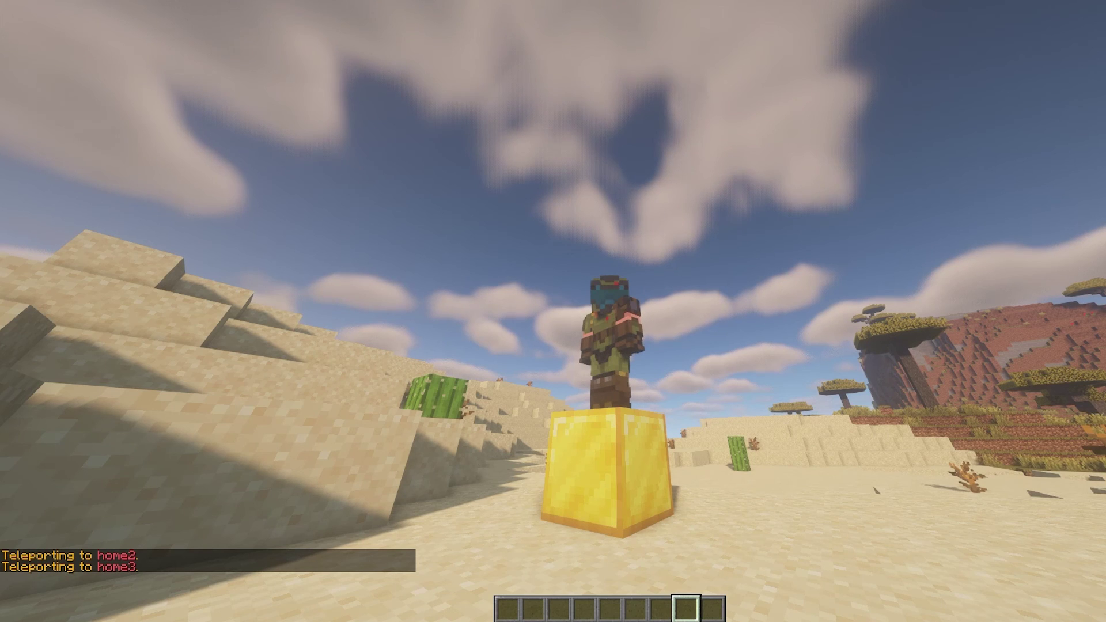
pyautogui.press('t')
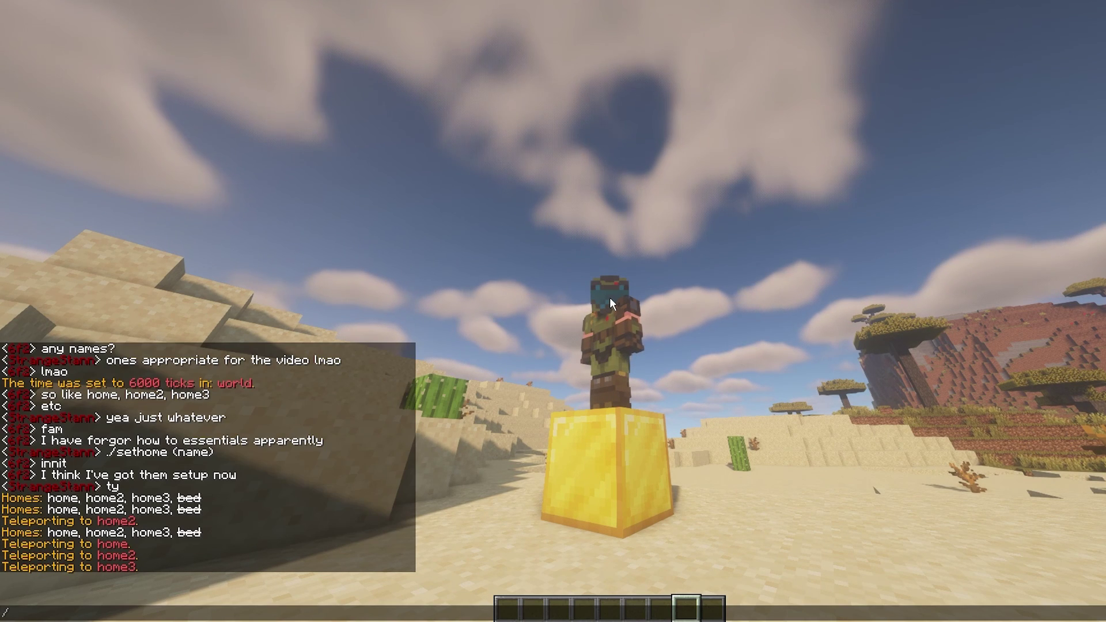
pyautogui.press('Up')
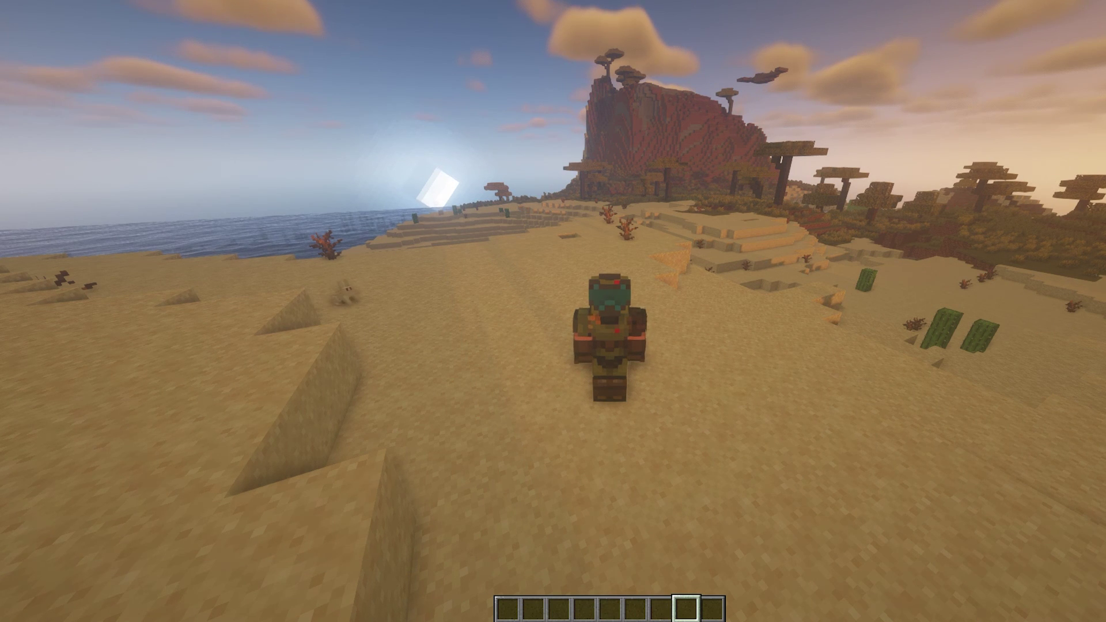
# Step: Teleport to the offline player's home2, picking it from the /home suggestion list
pyautogui.write('/homes')
pyautogui.press('BackSpace')
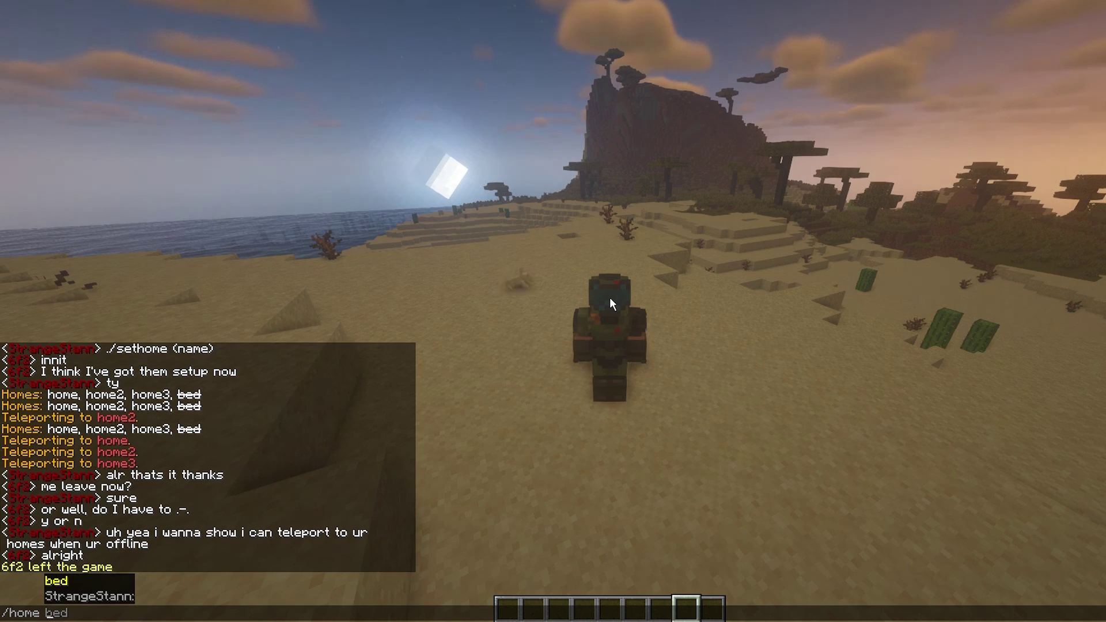
pyautogui.write('6f2:')
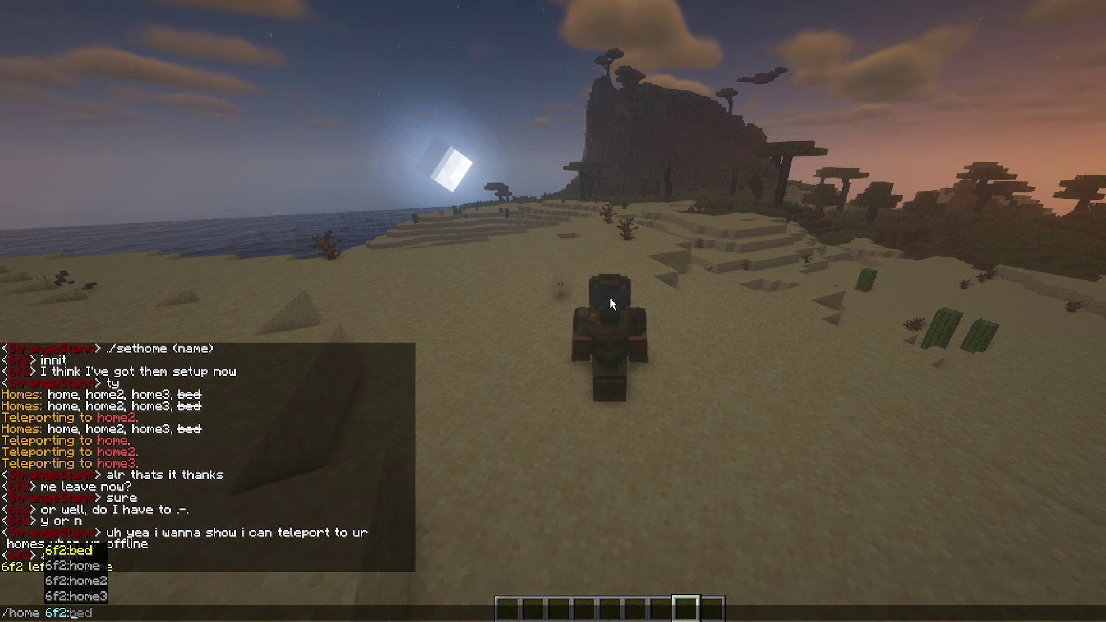
pyautogui.press('Down')
pyautogui.press('Down')
pyautogui.press('Tab')
pyautogui.press('Return')
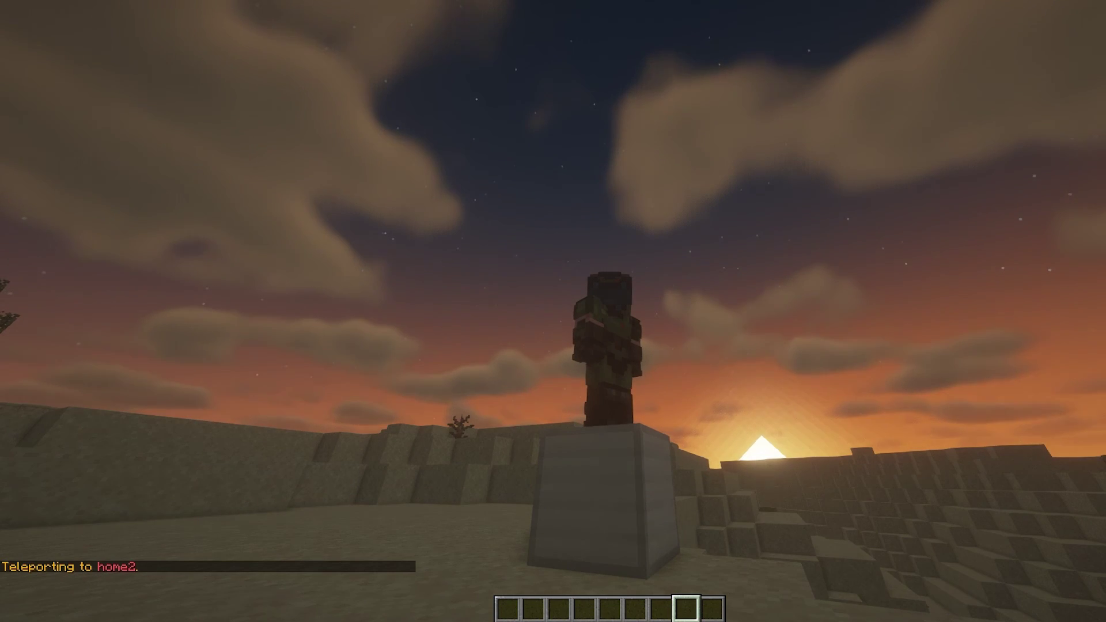